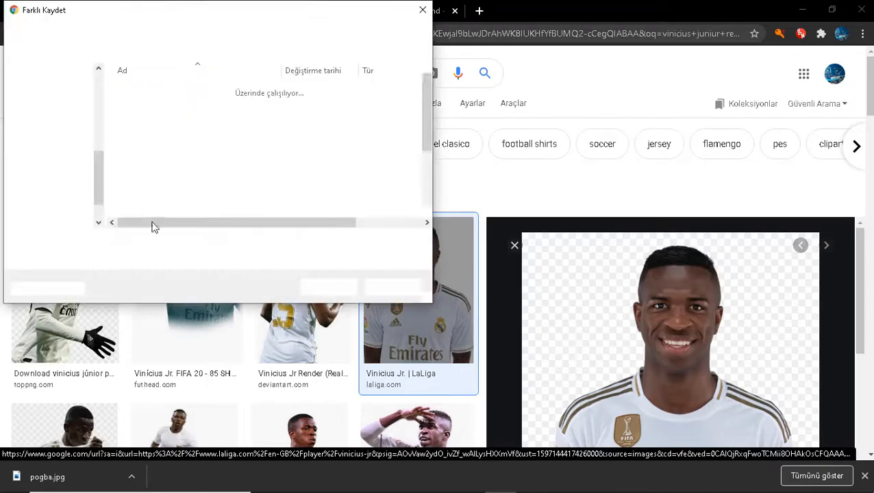
# Step: Save the player picture to the desktop as madrid (PNG) and the Santiago Bernabeu stadium picture as bbb (JPEG)
pyautogui.write('madrid')
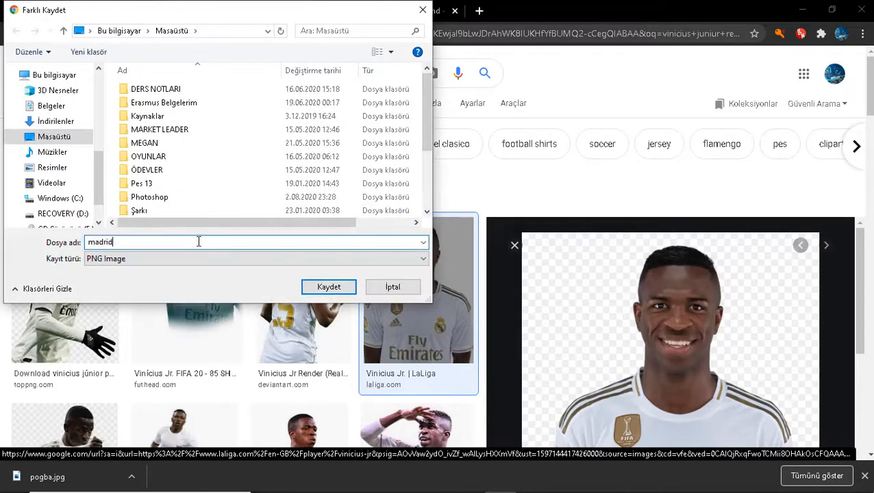
pyautogui.click(329, 286)
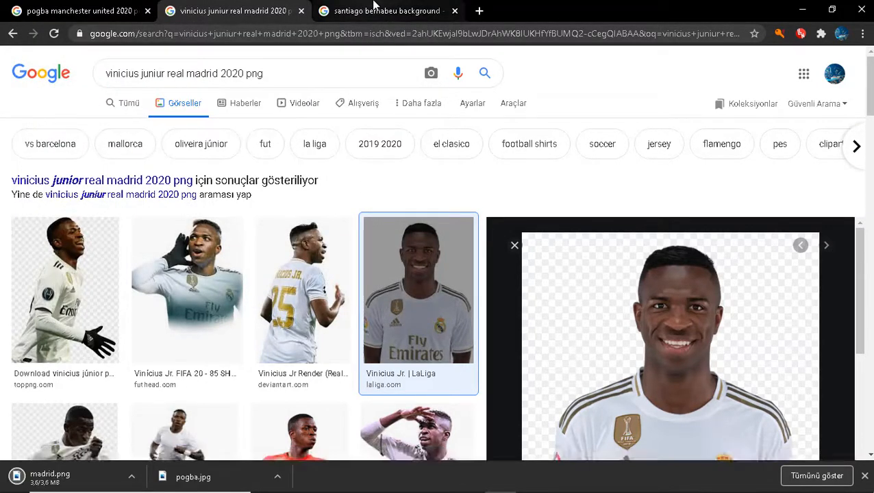
pyautogui.click(357, 10)
pyautogui.rightClick(630, 253)
pyautogui.click(678, 388)
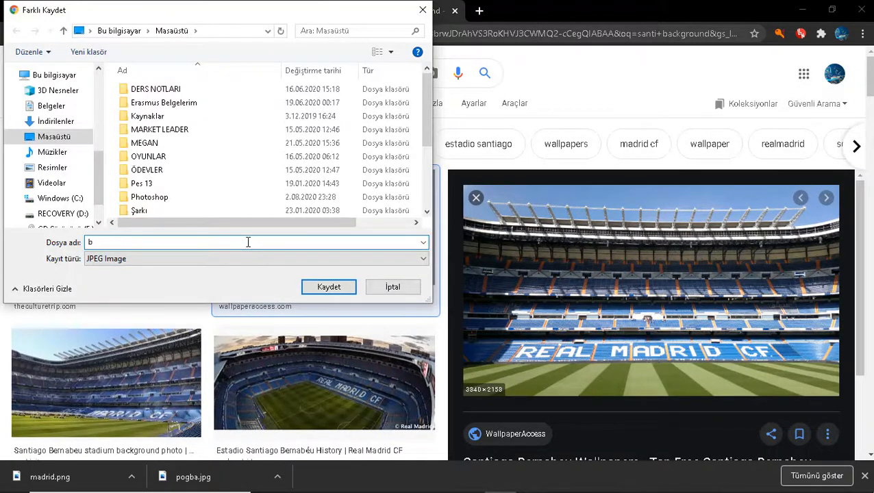
pyautogui.click(329, 287)
# Step: Switch to Photoshop and open madrid.png from the desktop
pyautogui.click(687, 479)
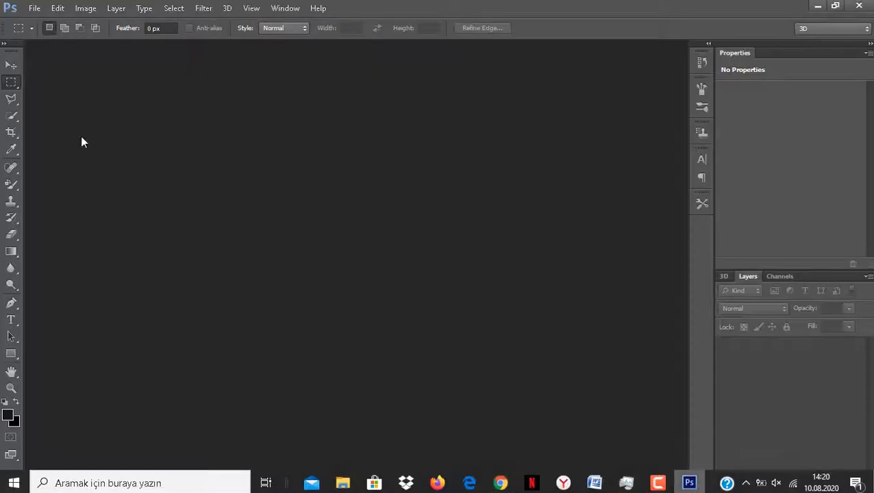
pyautogui.click(34, 8)
pyautogui.click(48, 35)
pyautogui.click(305, 149)
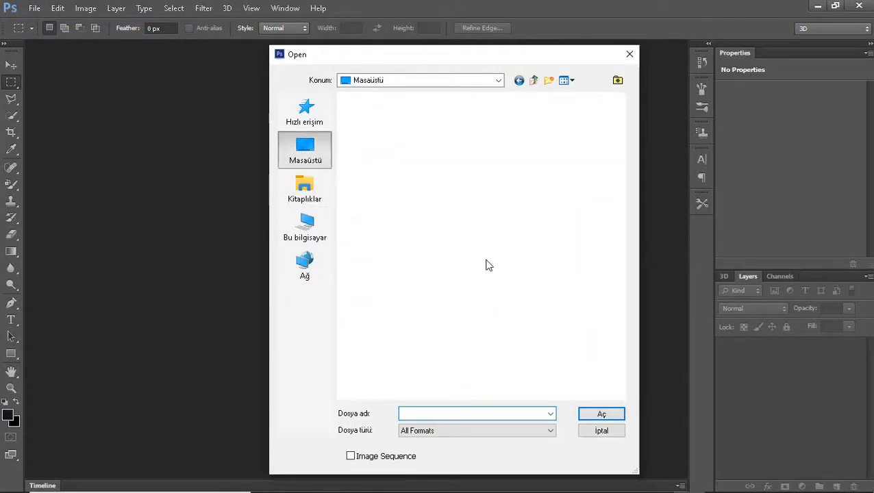
pyautogui.scroll(-5, 480, 276)
pyautogui.doubleClick(385, 238)
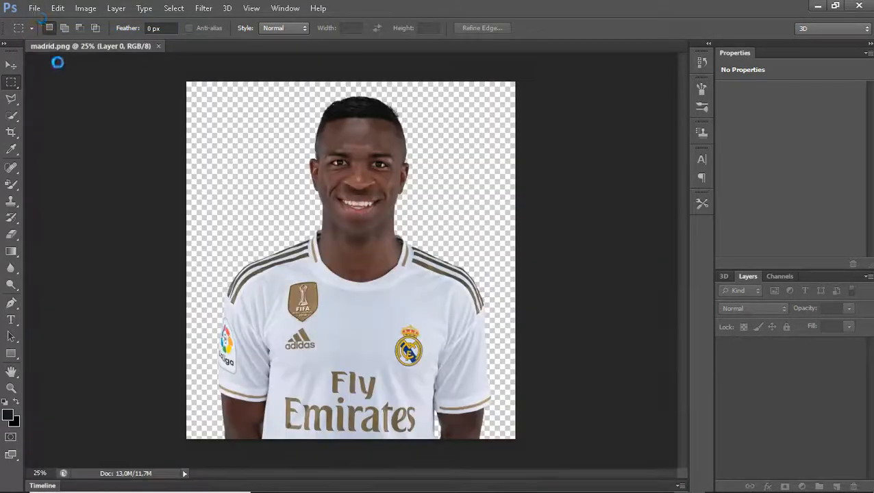
# Step: Open pogba.jpg from the desktop as another document
pyautogui.click(34, 8)
pyautogui.click(48, 35)
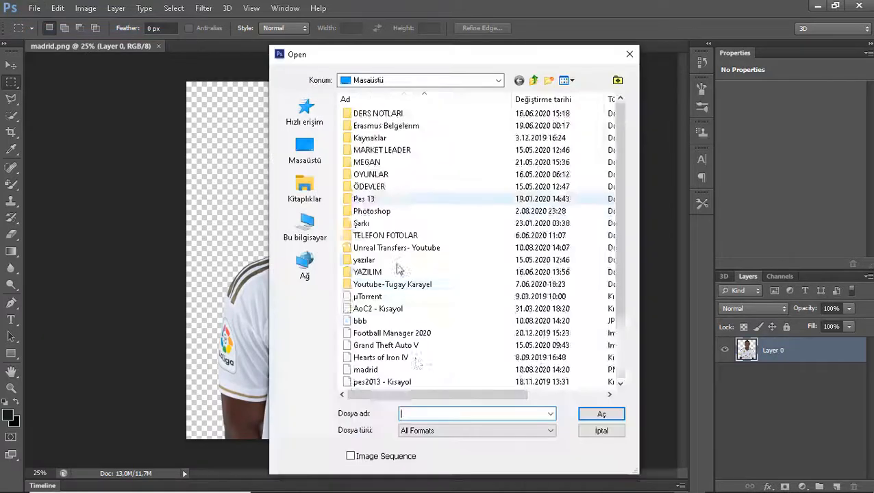
pyautogui.scroll(-2, 400, 269)
pyautogui.doubleClick(390, 320)
# Step: Open the stadium picture bbb.jpg from the desktop as another document
pyautogui.click(36, 8)
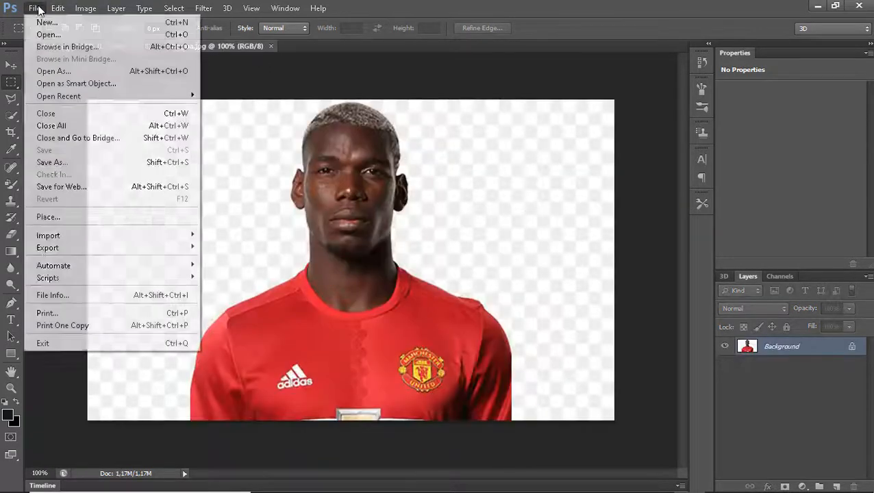
pyautogui.click(56, 33)
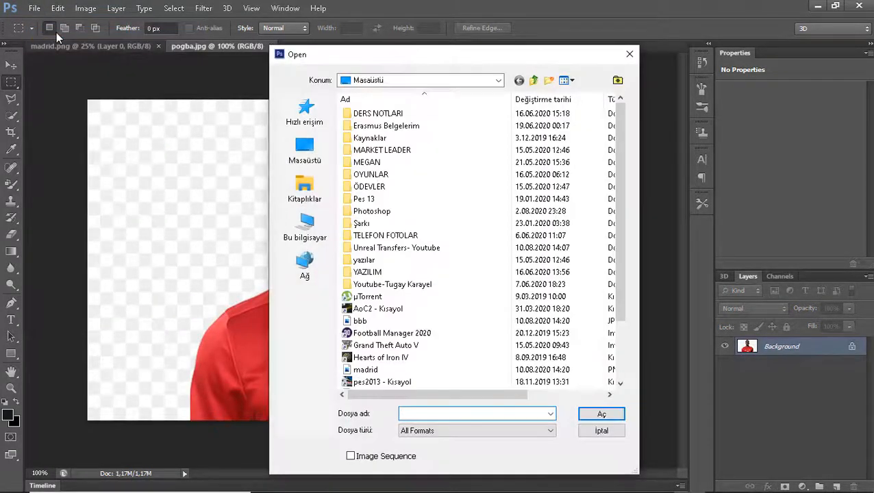
pyautogui.scroll(-1, 411, 274)
pyautogui.doubleClick(362, 284)
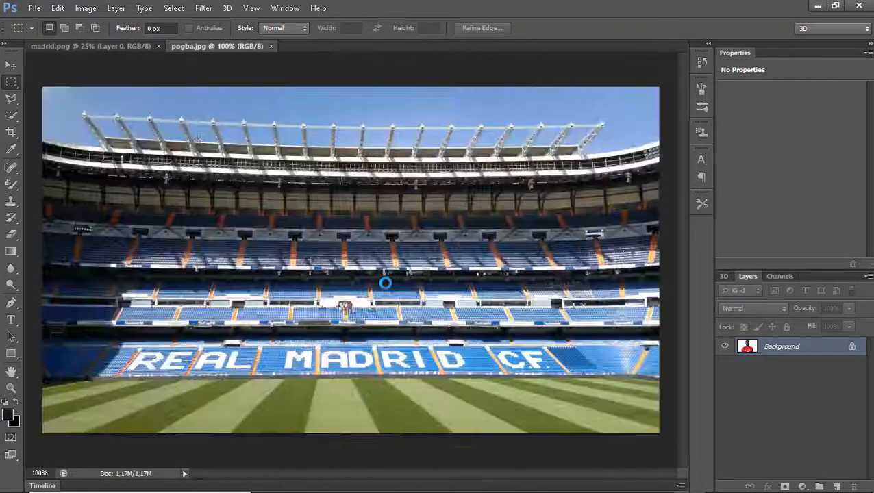
# Step: In madrid.png, select the player's head and neck with the Polygonal Lasso, following the inner edge of the shirt collar
pyautogui.click(113, 47)
pyautogui.rightClick(12, 100)
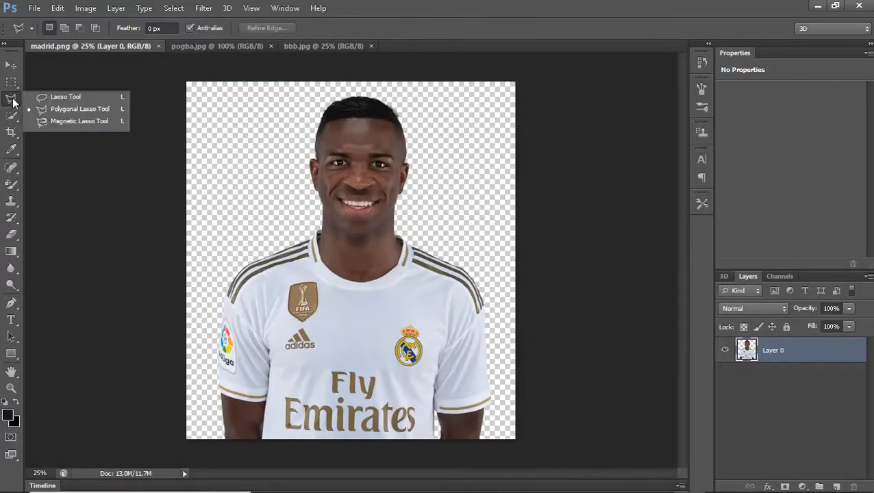
pyautogui.click(68, 108)
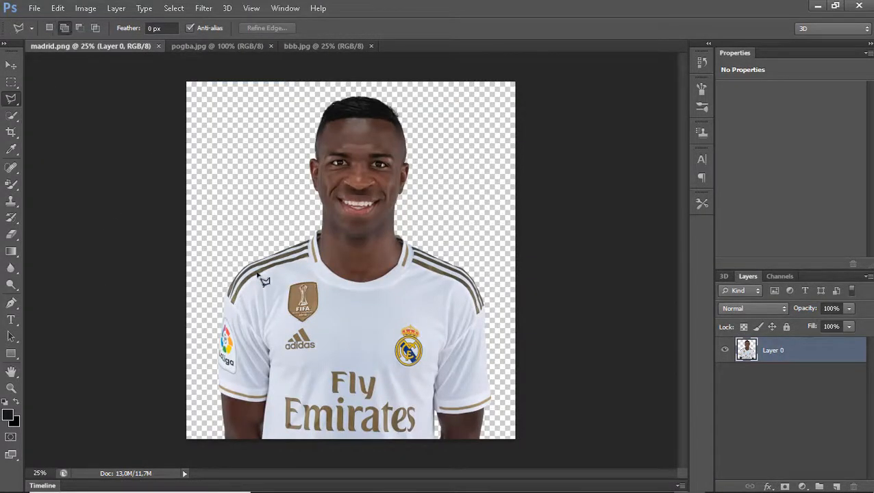
pyautogui.scroll(5, 283, 202)
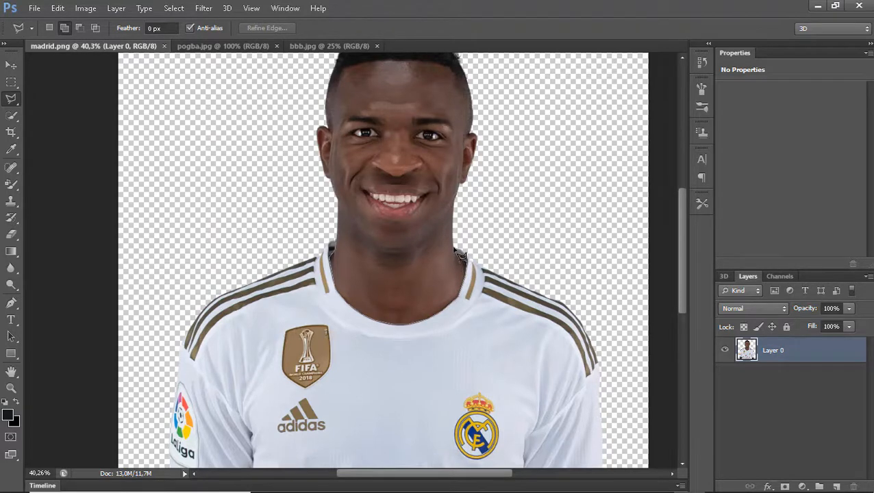
pyautogui.click(522, 76)
pyautogui.click(490, 104)
pyautogui.click(281, 115)
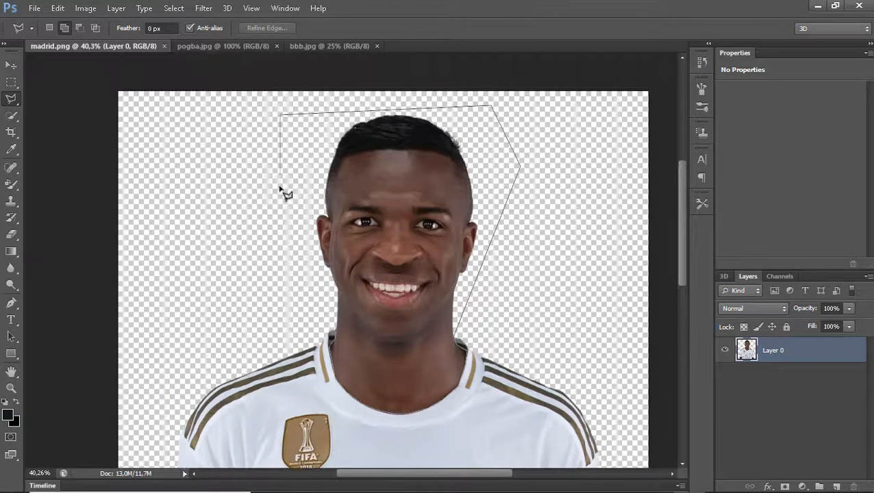
pyautogui.click(292, 255)
pyautogui.doubleClick(336, 331)
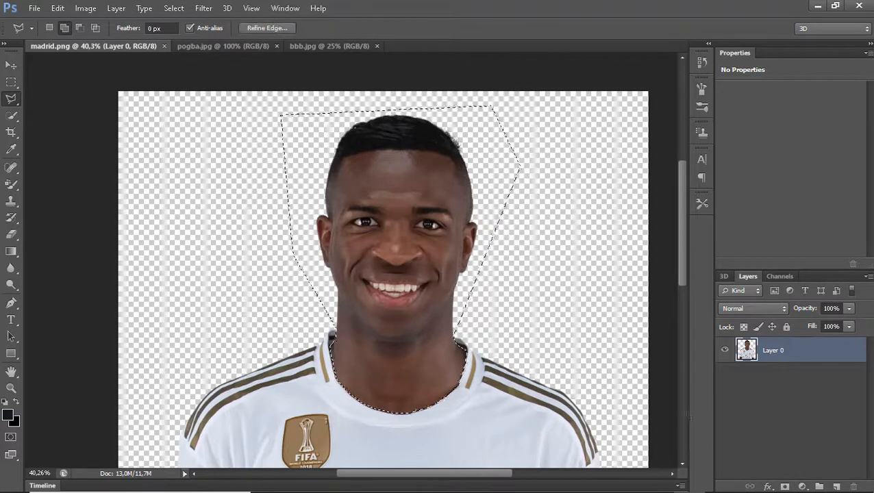
# Step: Add a layer mask to Layer 0 from the head selection and invert it to hide the head and neck
pyautogui.click(785, 485)
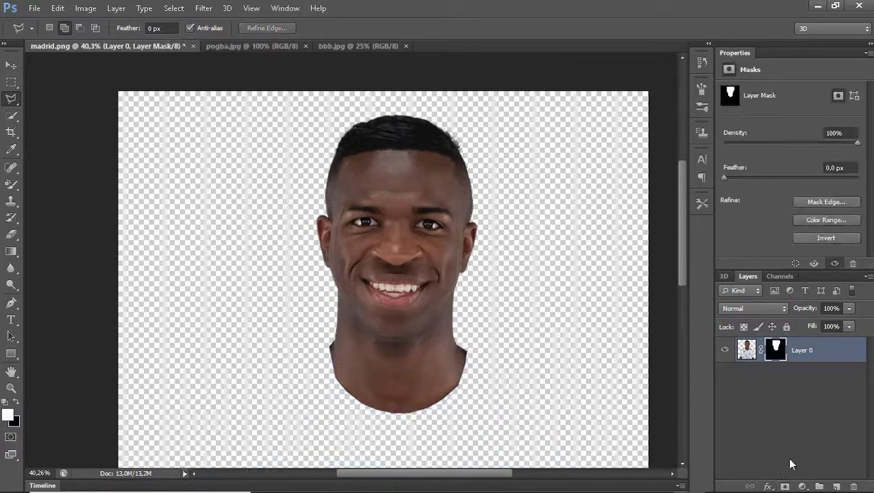
pyautogui.scroll(-2, 751, 355)
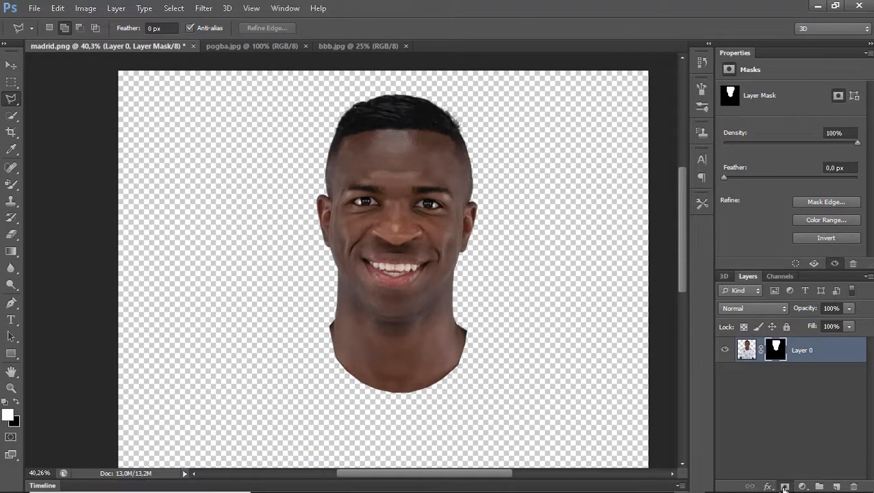
pyautogui.click(785, 486)
pyautogui.rightClick(813, 351)
pyautogui.click(769, 378)
pyautogui.click(745, 351)
pyautogui.click(775, 350)
pyautogui.click(811, 236)
pyautogui.scroll(-4, 528, 286)
pyautogui.scroll(-2, 528, 286)
pyautogui.scroll(-2, 539, 267)
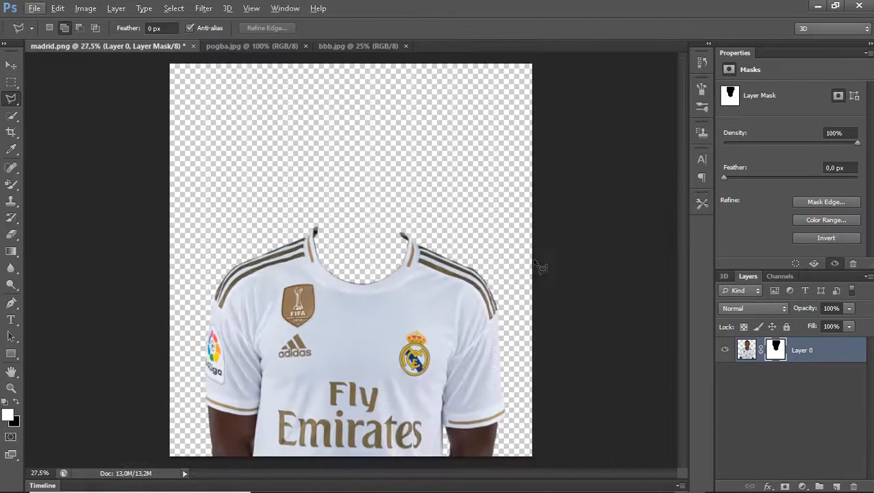
# Step: Save the headless shirt to the desktop as madrid2.png in PNG format and bring up the pogba.jpg document
pyautogui.click(34, 8)
pyautogui.click(58, 160)
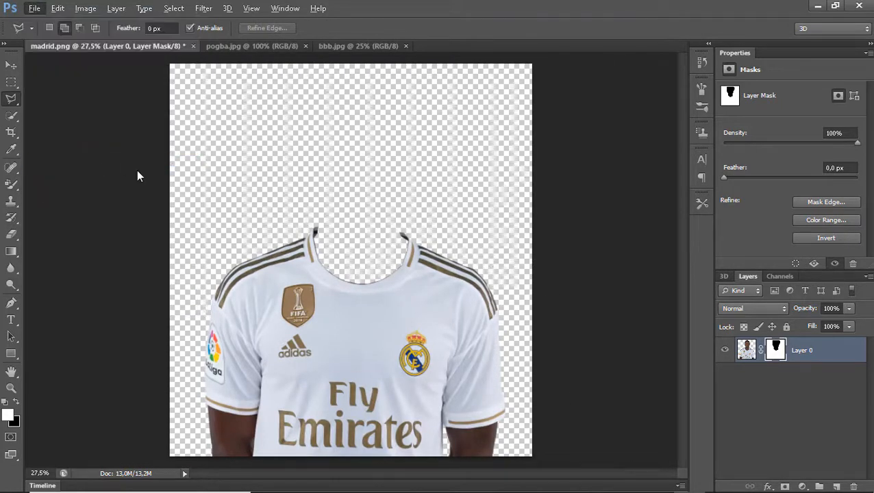
pyautogui.click(438, 304)
pyautogui.write('2')
pyautogui.click(301, 147)
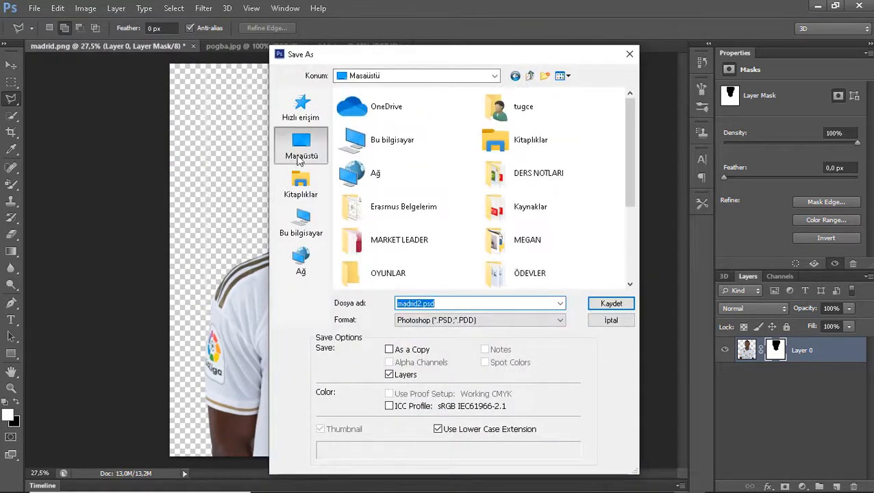
pyautogui.click(452, 320)
pyautogui.click(425, 274)
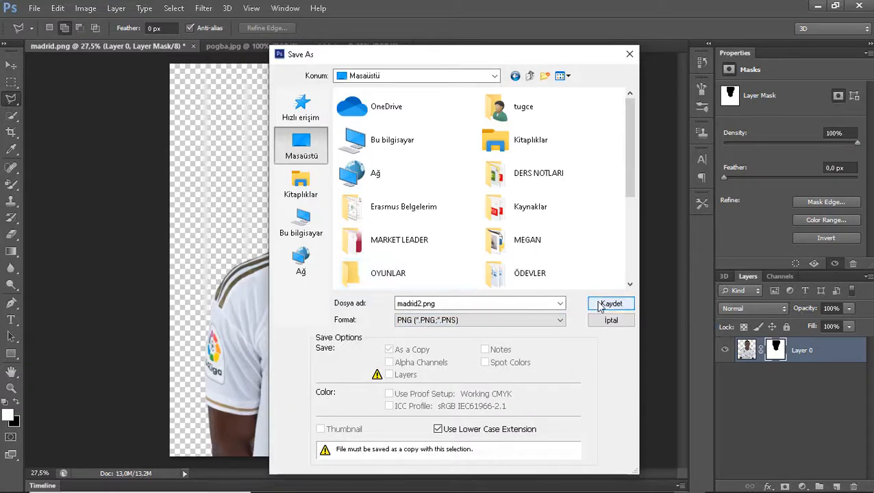
pyautogui.click(600, 304)
pyautogui.click(479, 157)
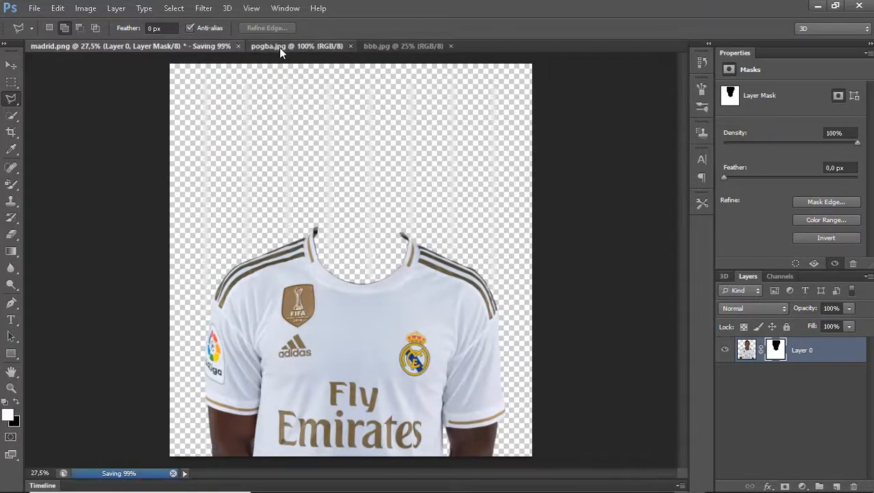
pyautogui.click(279, 46)
pyautogui.click(34, 9)
pyautogui.click(59, 34)
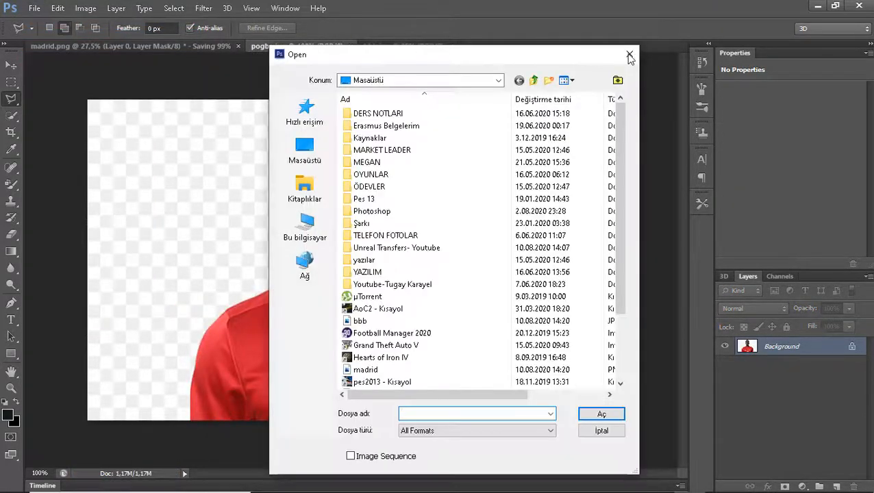
pyautogui.click(629, 56)
# Step: Place madrid2.png from the desktop into the pogba.jpg document
pyautogui.click(34, 8)
pyautogui.click(58, 215)
pyautogui.scroll(-2, 425, 279)
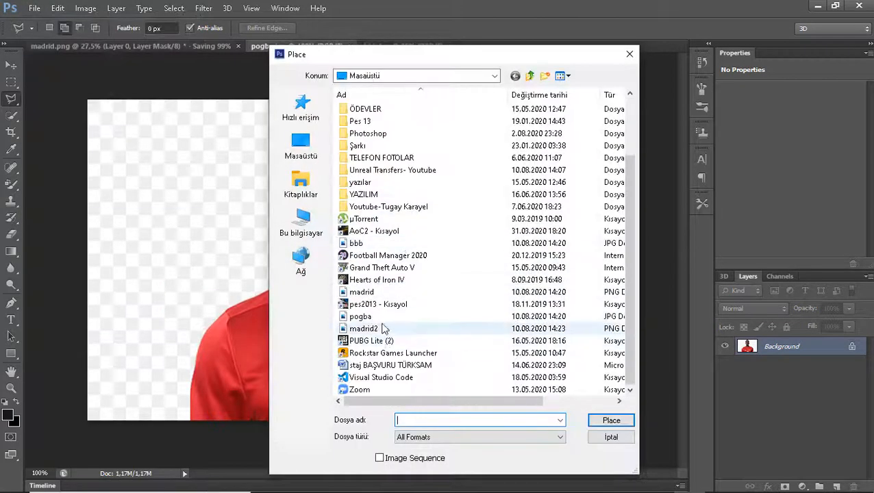
pyautogui.doubleClick(437, 331)
# Step: Scale the placed white shirt to about 28.1% width and 24.4% height and position it over the red shirt below the neck
pyautogui.moveTo(484, 258); pyautogui.dragTo(472, 289)
pyautogui.moveTo(478, 141); pyautogui.dragTo(558, 118)
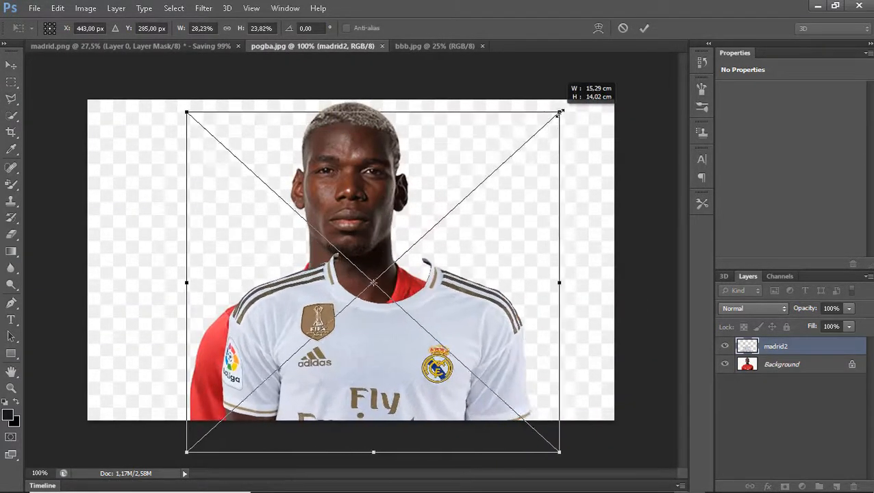
pyautogui.moveTo(484, 226); pyautogui.dragTo(460, 227)
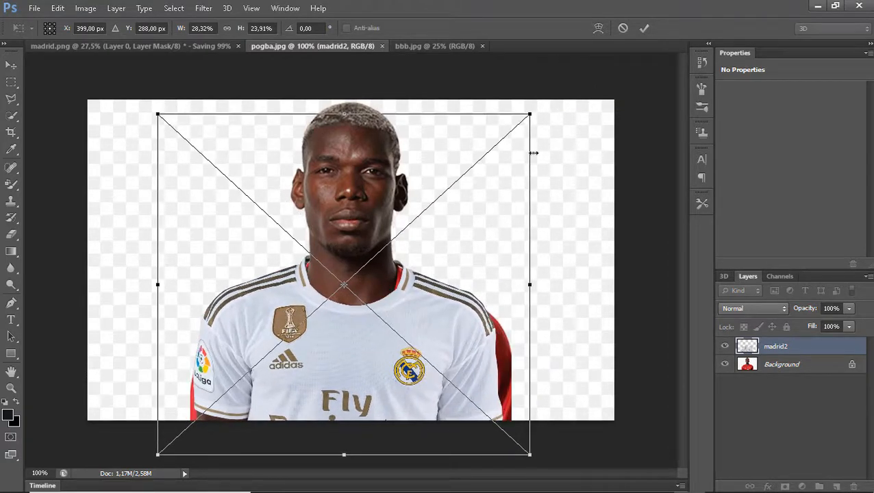
pyautogui.moveTo(531, 112); pyautogui.dragTo(541, 99)
pyautogui.moveTo(509, 155); pyautogui.dragTo(503, 166)
pyautogui.moveTo(152, 110); pyautogui.dragTo(158, 117)
pyautogui.moveTo(425, 273); pyautogui.dragTo(424, 268)
pyautogui.moveTo(530, 289); pyautogui.dragTo(527, 288)
pyautogui.moveTo(156, 288); pyautogui.dragTo(158, 287)
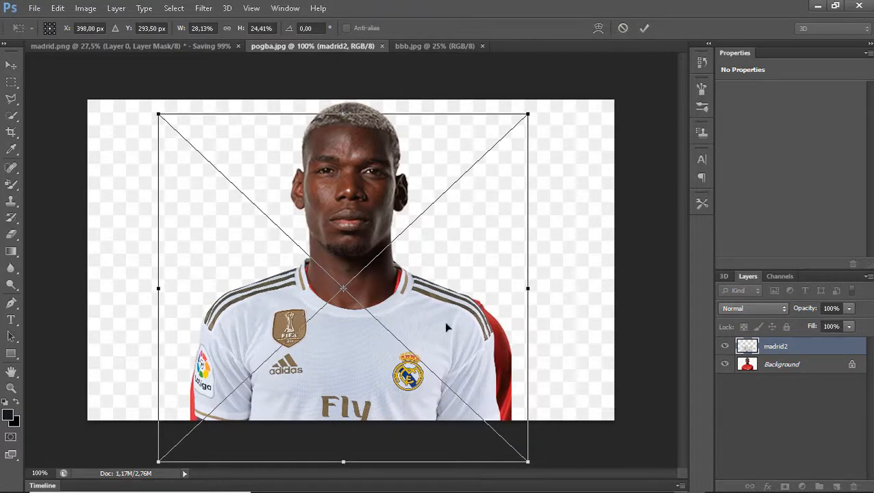
# Step: Warp the placed shirt so both sides of its collar fit closely around the player's neck, and apply the transformation
pyautogui.rightClick(426, 283)
pyautogui.click(454, 388)
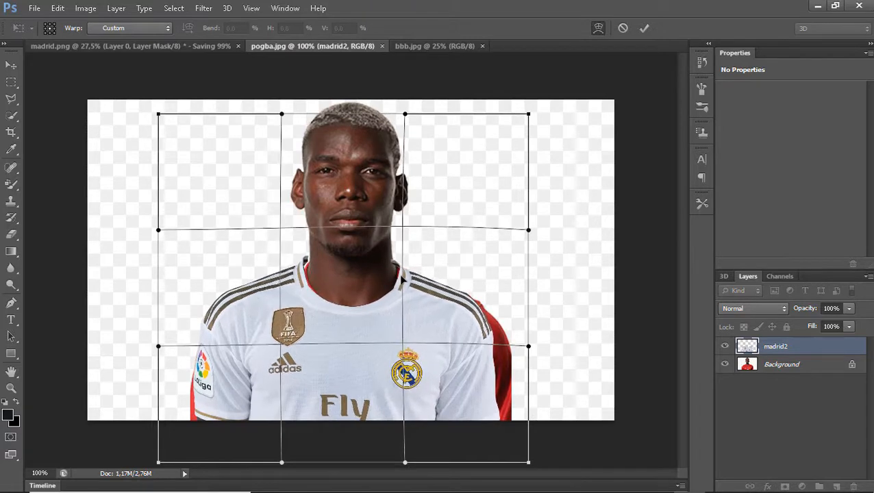
pyautogui.moveTo(401, 276); pyautogui.dragTo(400, 274)
pyautogui.moveTo(285, 258); pyautogui.dragTo(289, 263)
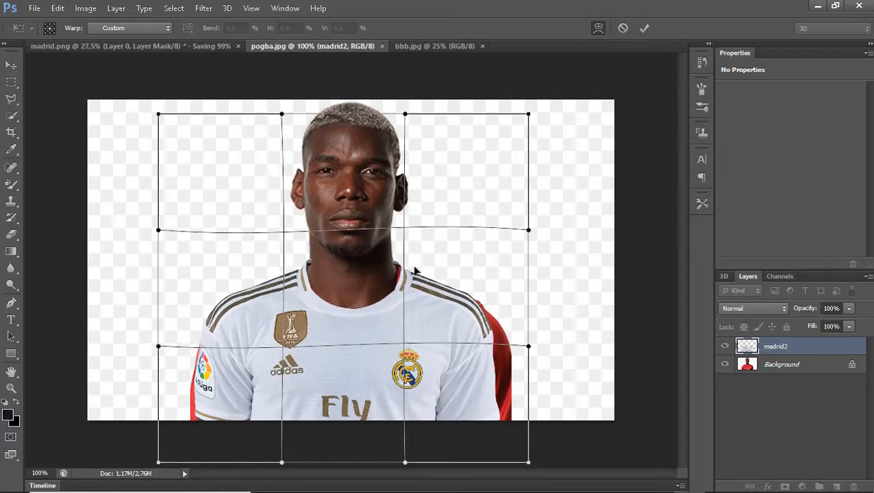
pyautogui.moveTo(414, 267); pyautogui.dragTo(410, 266)
pyautogui.moveTo(294, 272); pyautogui.dragTo(298, 270)
pyautogui.moveTo(394, 270); pyautogui.dragTo(392, 268)
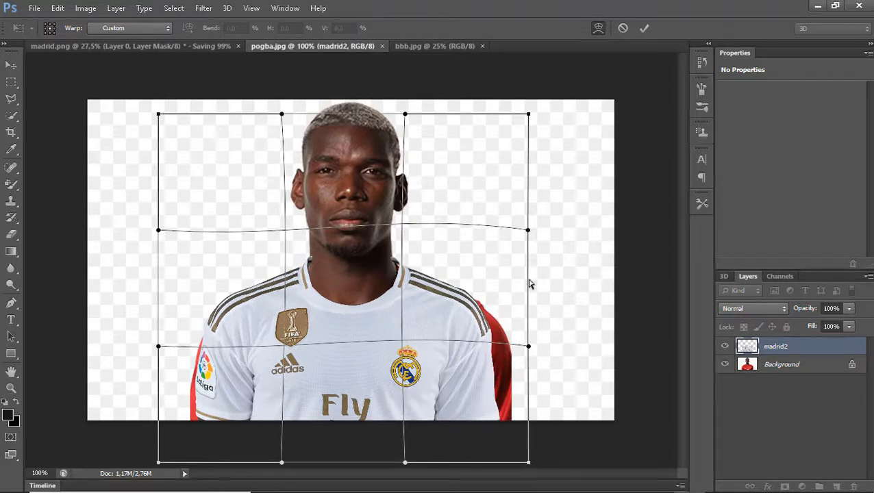
pyautogui.press('Return')
# Step: Erase the leftover dark collar scraps on both sides of the neck on the madrid2 layer with an 11 px eraser
pyautogui.press('e')
pyautogui.scroll(8, 292, 250)
pyautogui.click(63, 29)
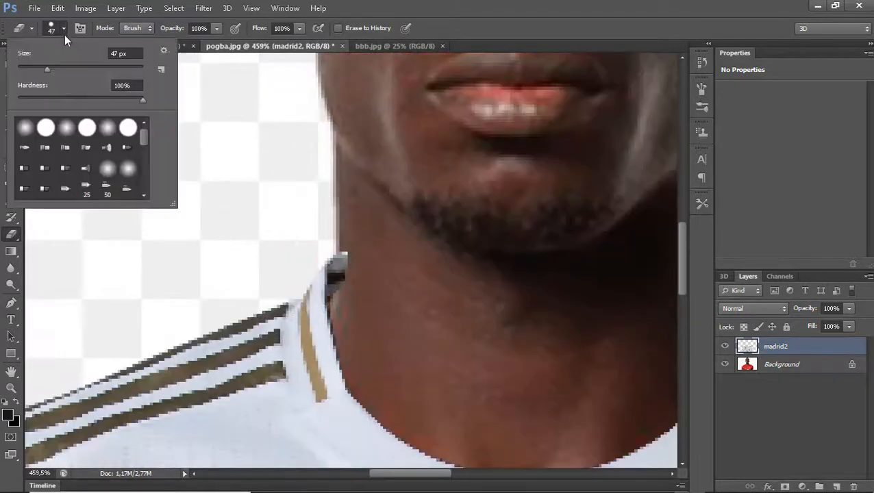
pyautogui.scroll(-4, 326, 246)
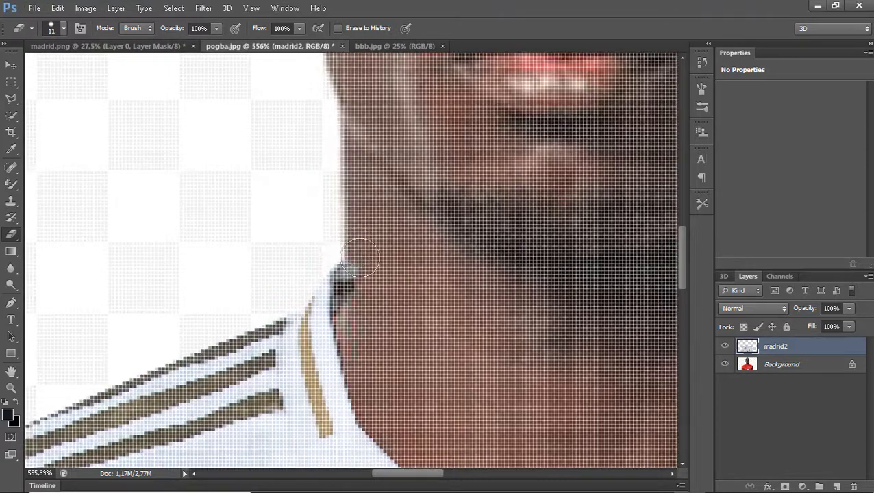
pyautogui.scroll(-2, 401, 266)
pyautogui.scroll(-2, 401, 266)
pyautogui.scroll(4, 404, 256)
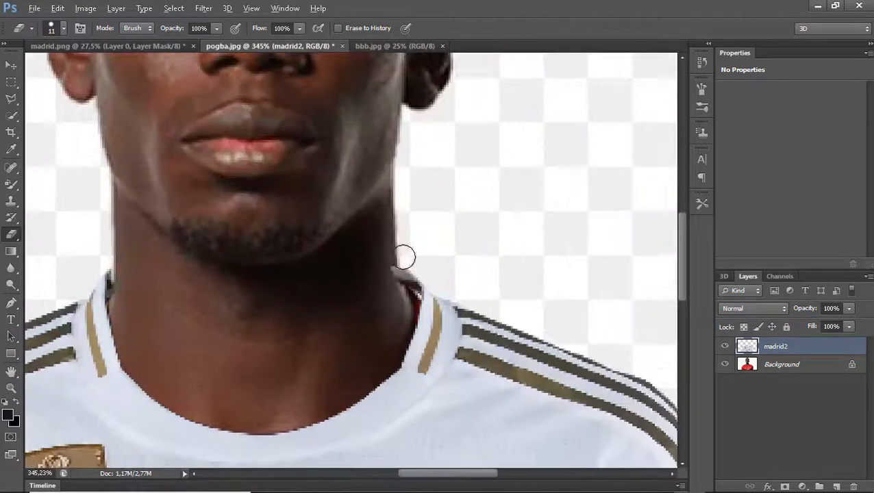
pyautogui.scroll(-3, 564, 215)
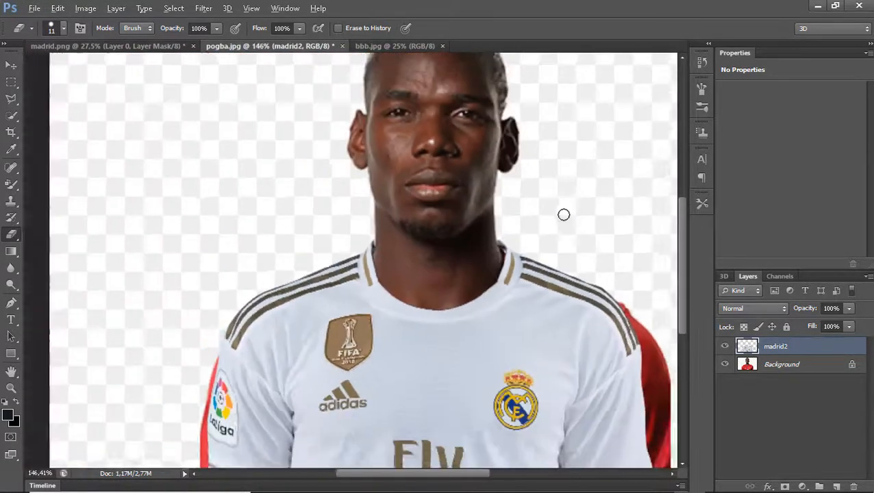
pyautogui.scroll(2, 564, 214)
pyautogui.scroll(-3, 575, 234)
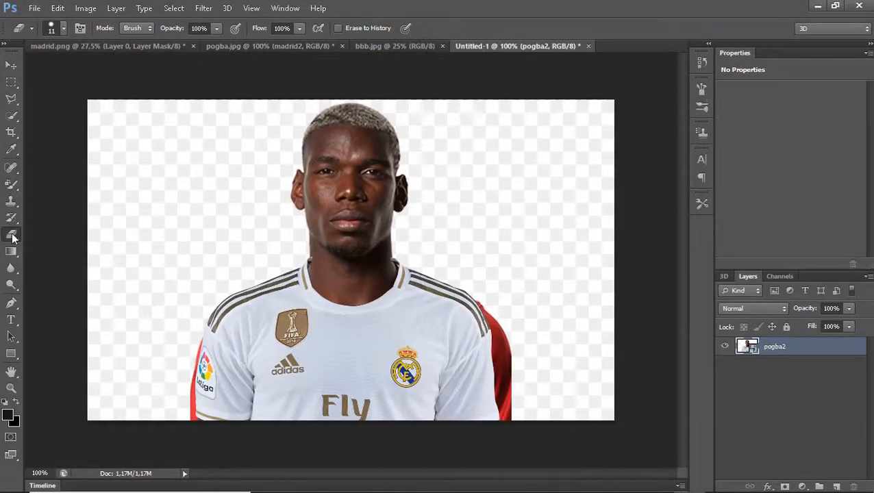
# Step: Rasterize the pogba2 layer and erase the red shirt edge along the lower part of the LaLiga-badge sleeve with the 11 px eraser
pyautogui.click(190, 346)
pyautogui.click(419, 203)
pyautogui.scroll(3, 181, 409)
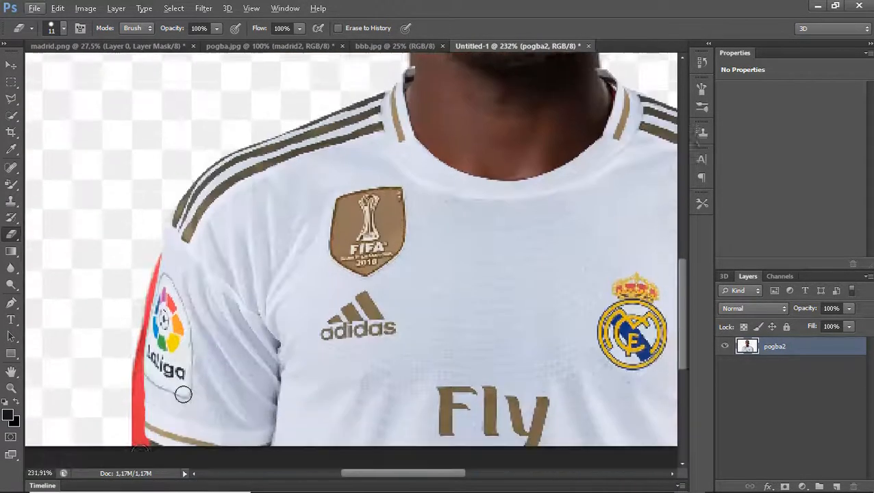
pyautogui.scroll(3, 136, 388)
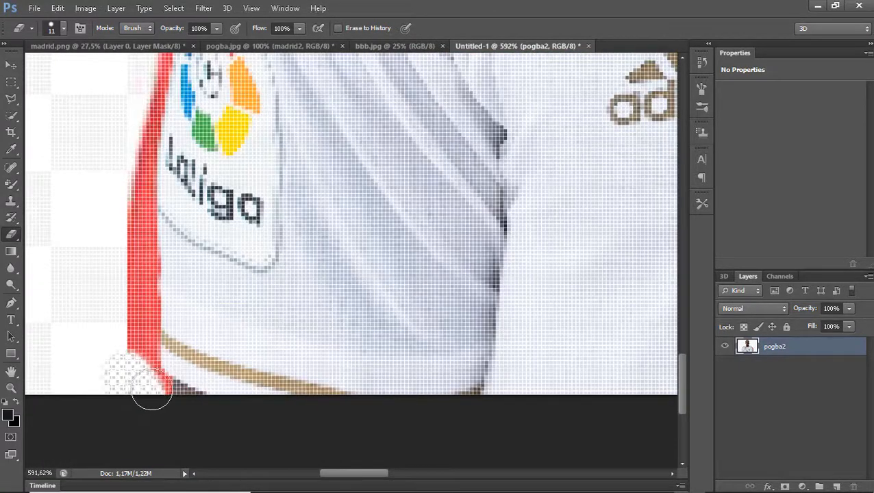
pyautogui.moveTo(135, 366); pyautogui.dragTo(124, 268)
pyautogui.scroll(2, 130, 308)
pyautogui.moveTo(147, 376)
pyautogui.mouseDown()
pyautogui.moveTo(158, 422)
pyautogui.moveTo(176, 441)
pyautogui.moveTo(155, 427)
pyautogui.moveTo(145, 177)
pyautogui.moveTo(133, 123)
pyautogui.mouseUp()
pyautogui.scroll(1, 147, 246)
pyautogui.moveTo(147, 332); pyautogui.dragTo(150, 144)
pyautogui.scroll(4, 150, 144)
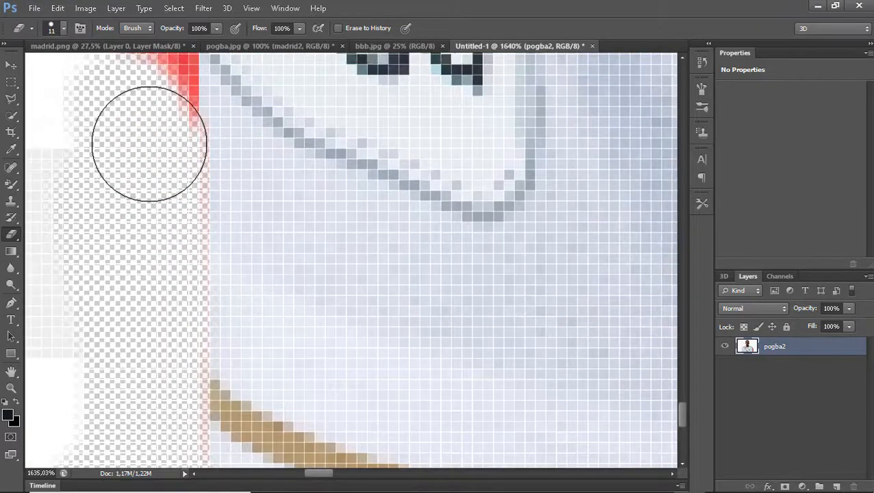
pyautogui.moveTo(118, 195); pyautogui.dragTo(140, 343)
# Step: Erase the remaining red strip beside the LaLiga badge up to the start of the shoulder stripes
pyautogui.scroll(-3, 102, 333)
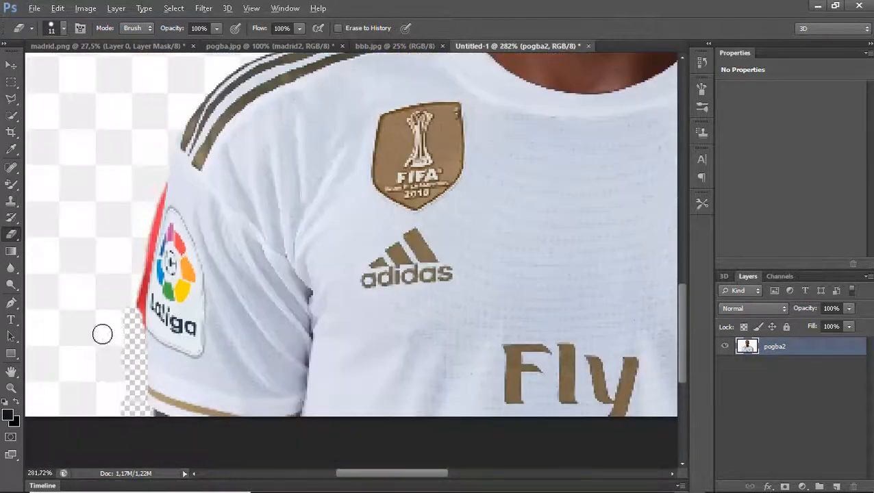
pyautogui.scroll(1, 140, 280)
pyautogui.moveTo(141, 281)
pyautogui.mouseDown()
pyautogui.moveTo(147, 339)
pyautogui.moveTo(158, 201)
pyautogui.moveTo(163, 296)
pyautogui.moveTo(154, 370)
pyautogui.mouseUp()
pyautogui.scroll(1, 145, 347)
pyautogui.scroll(-3, 143, 186)
pyautogui.scroll(1, 143, 186)
pyautogui.scroll(1, 156, 332)
pyautogui.scroll(-3, 113, 326)
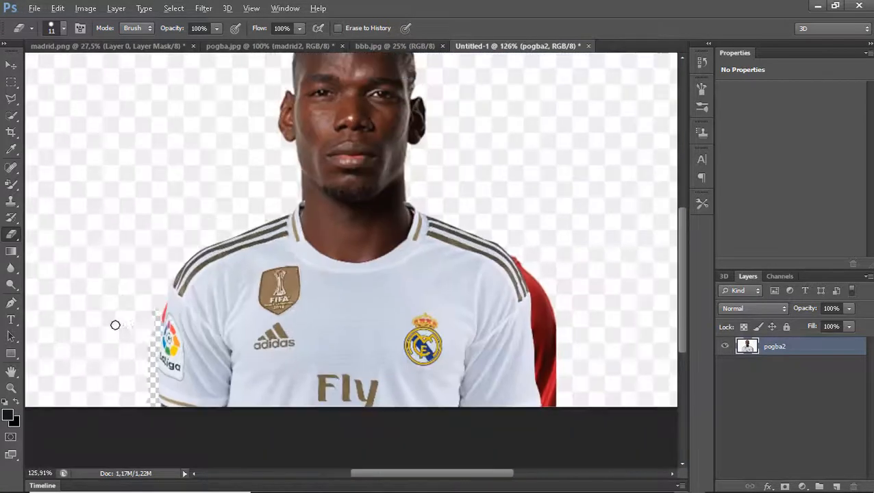
pyautogui.scroll(2, 168, 306)
pyautogui.moveTo(168, 306)
pyautogui.mouseDown()
pyautogui.moveTo(175, 358)
pyautogui.moveTo(188, 278)
pyautogui.moveTo(185, 294)
pyautogui.mouseUp()
pyautogui.scroll(1, 176, 311)
pyautogui.scroll(-3, 221, 310)
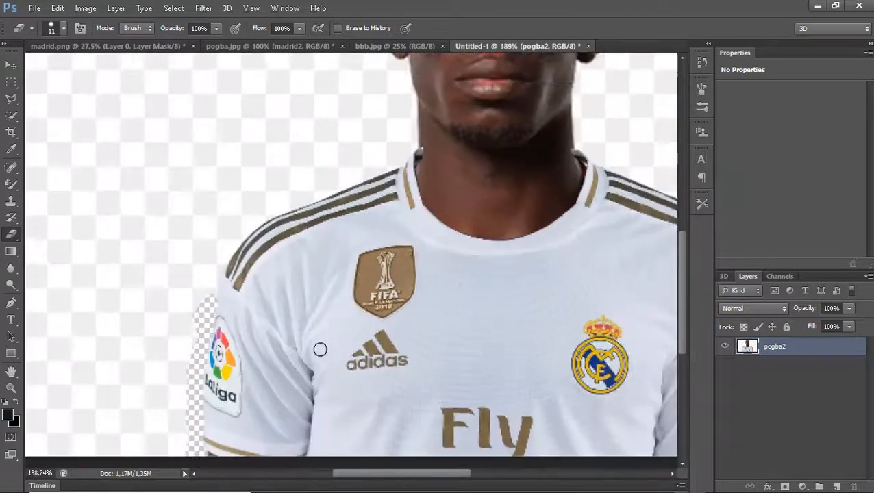
# Step: Erase the red shirt showing along the lower outer edge of the sleeve on the club-crest side
pyautogui.scroll(-1, 328, 359)
pyautogui.moveTo(424, 474); pyautogui.dragTo(521, 473)
pyautogui.moveTo(349, 395)
pyautogui.mouseDown()
pyautogui.moveTo(352, 297)
pyautogui.moveTo(336, 230)
pyautogui.moveTo(300, 195)
pyautogui.moveTo(332, 263)
pyautogui.moveTo(340, 349)
pyautogui.mouseUp()
pyautogui.scroll(1, 347, 420)
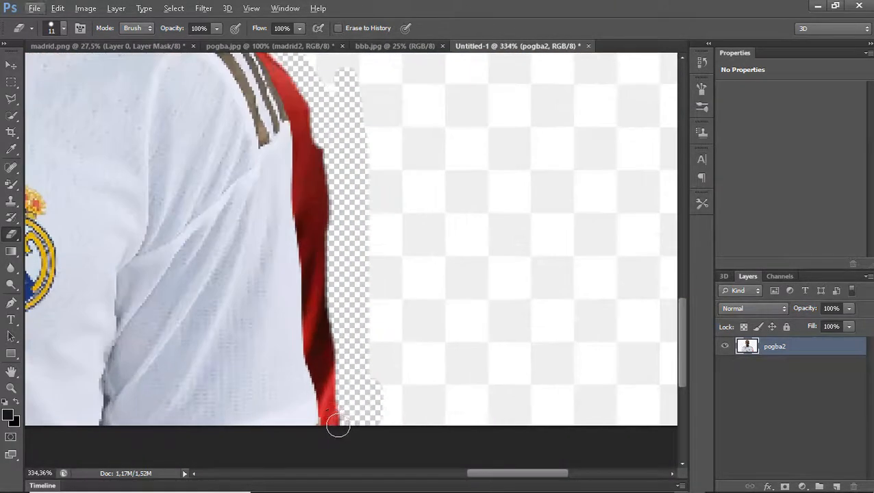
pyautogui.moveTo(336, 423); pyautogui.dragTo(325, 144)
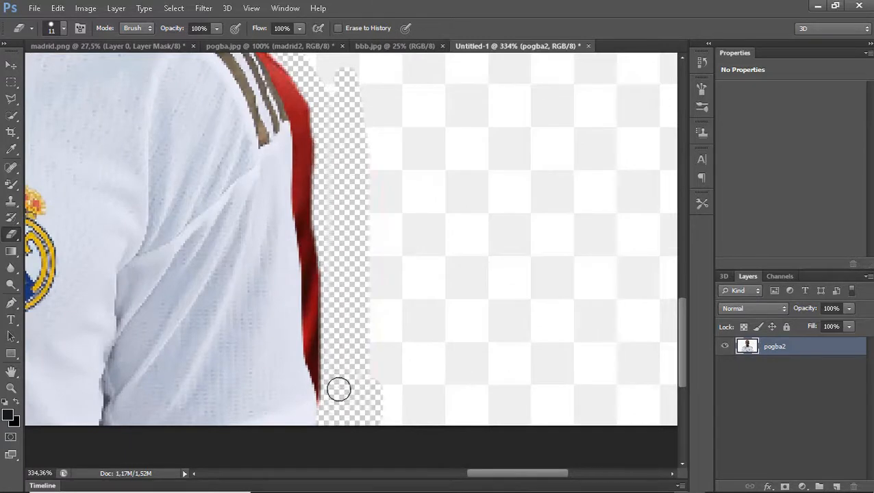
pyautogui.moveTo(326, 398); pyautogui.dragTo(322, 236)
pyautogui.scroll(2, 359, 352)
pyautogui.moveTo(314, 375)
pyautogui.mouseDown()
pyautogui.moveTo(303, 344)
pyautogui.moveTo(312, 267)
pyautogui.mouseUp()
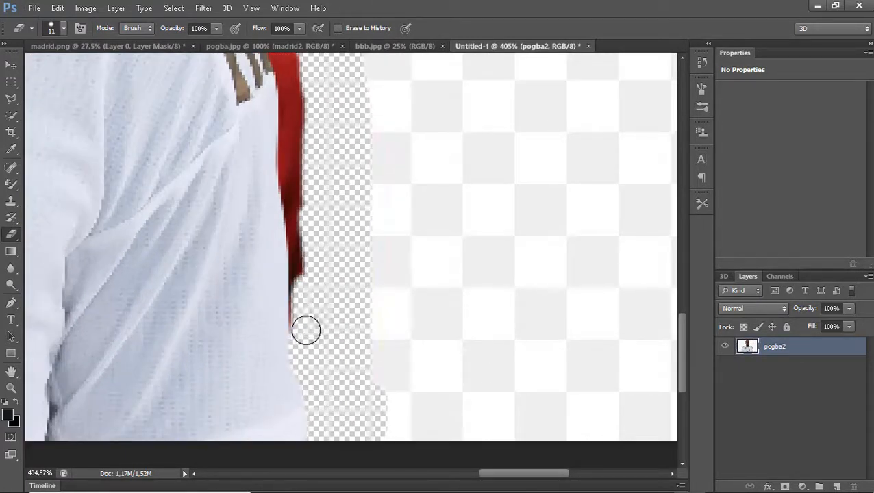
# Step: Erase the red strip along the upper part of the crest-side sleeve, following the white shirt's edge up to the shoulder
pyautogui.scroll(4, 306, 332)
pyautogui.moveTo(300, 324); pyautogui.dragTo(303, 133)
pyautogui.scroll(2, 304, 205)
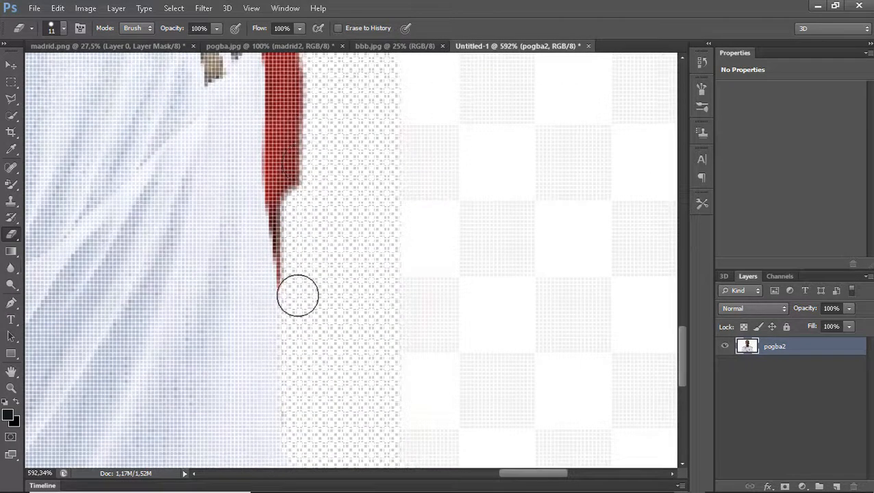
pyautogui.moveTo(296, 296); pyautogui.dragTo(293, 133)
pyautogui.scroll(2, 292, 274)
pyautogui.moveTo(292, 335); pyautogui.dragTo(296, 134)
pyautogui.scroll(3, 302, 316)
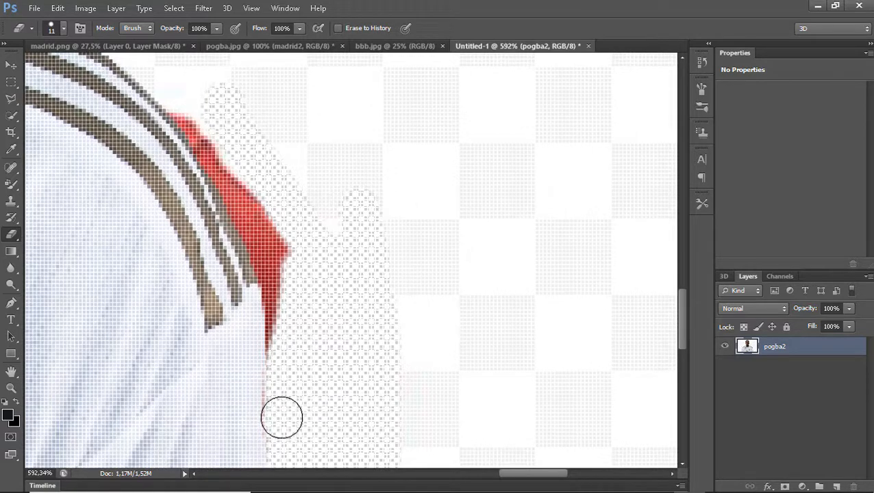
pyautogui.moveTo(281, 416)
pyautogui.mouseDown()
pyautogui.moveTo(280, 233)
pyautogui.moveTo(255, 186)
pyautogui.mouseUp()
pyautogui.scroll(-2, 283, 365)
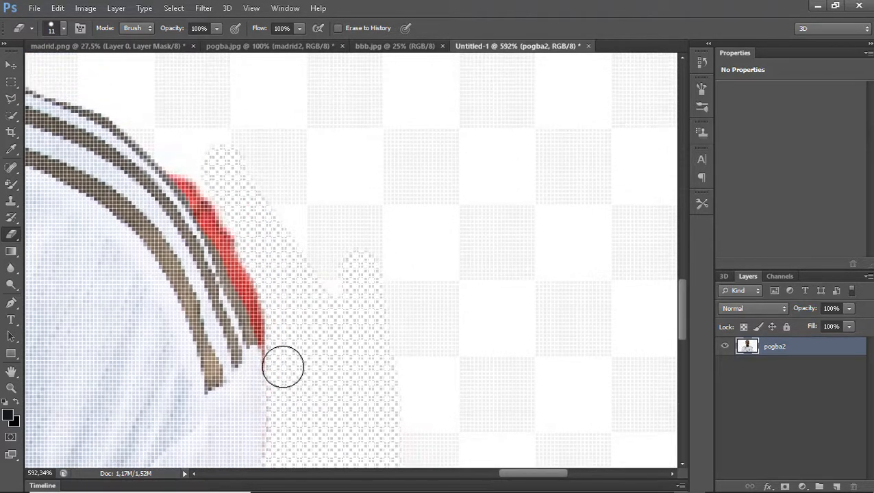
# Step: Erase the last red fringe along the shoulder stripes on the crest side with the 11 px eraser
pyautogui.scroll(-4, 577, 357)
pyautogui.scroll(4, 516, 333)
pyautogui.scroll(1, 516, 334)
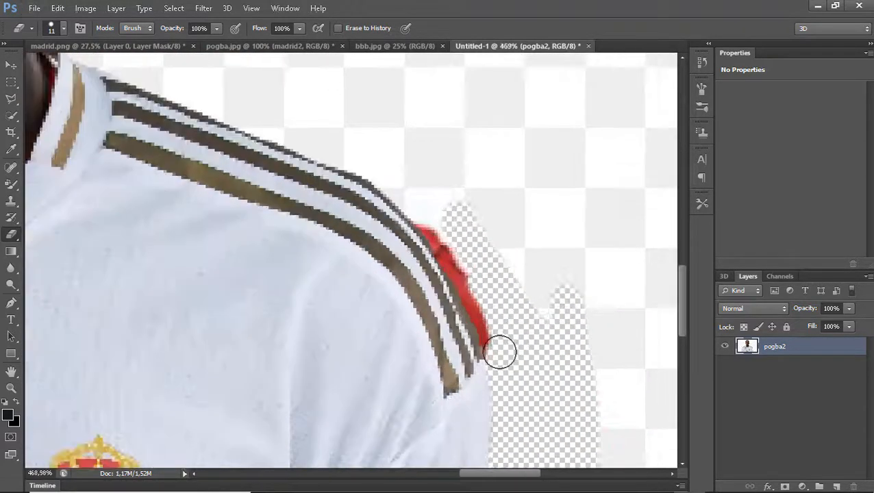
pyautogui.moveTo(501, 352)
pyautogui.mouseDown()
pyautogui.moveTo(445, 222)
pyautogui.moveTo(429, 221)
pyautogui.moveTo(489, 320)
pyautogui.mouseUp()
pyautogui.scroll(4, 431, 226)
pyautogui.scroll(-2, 572, 372)
pyautogui.scroll(-2, 572, 372)
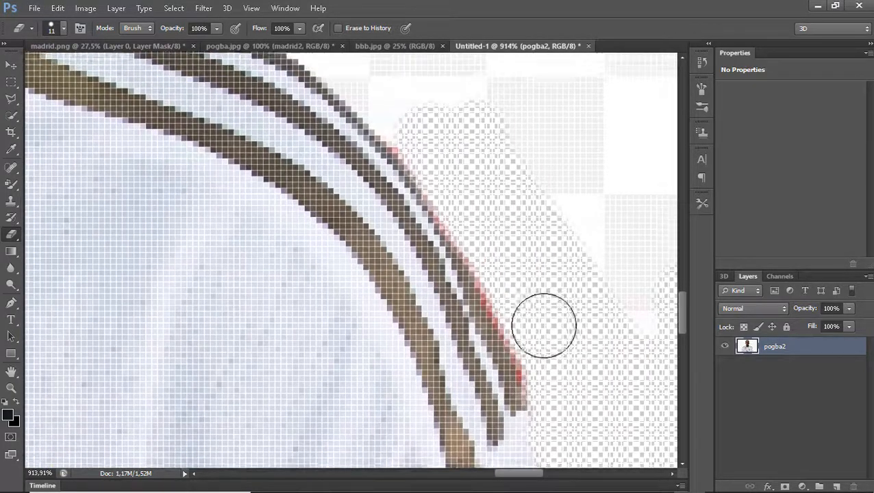
pyautogui.scroll(1, 542, 322)
pyautogui.scroll(-6, 497, 280)
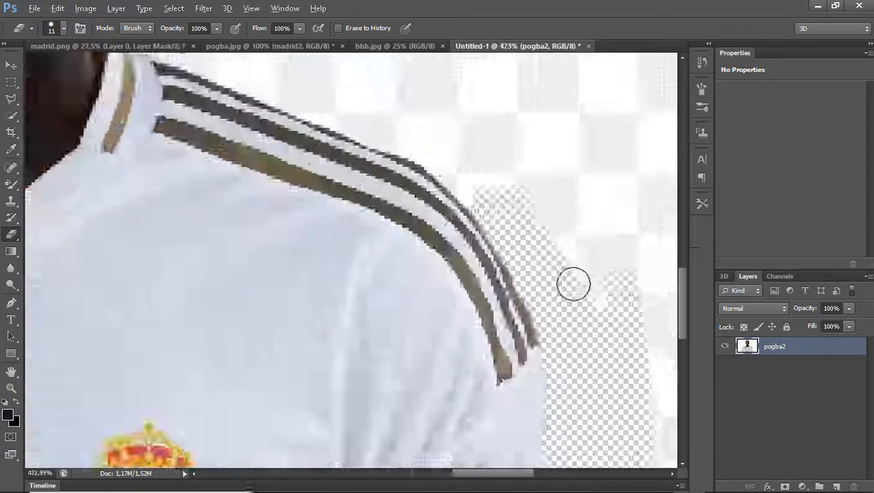
pyautogui.scroll(2, 598, 318)
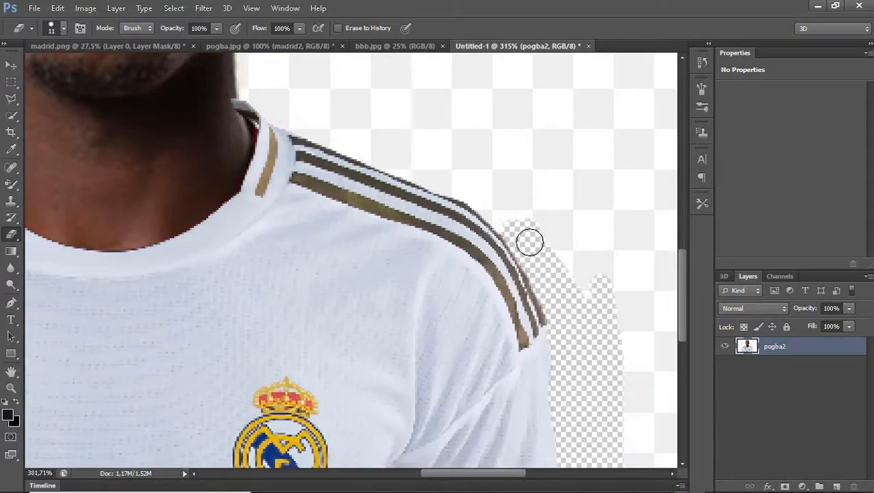
pyautogui.scroll(4, 530, 241)
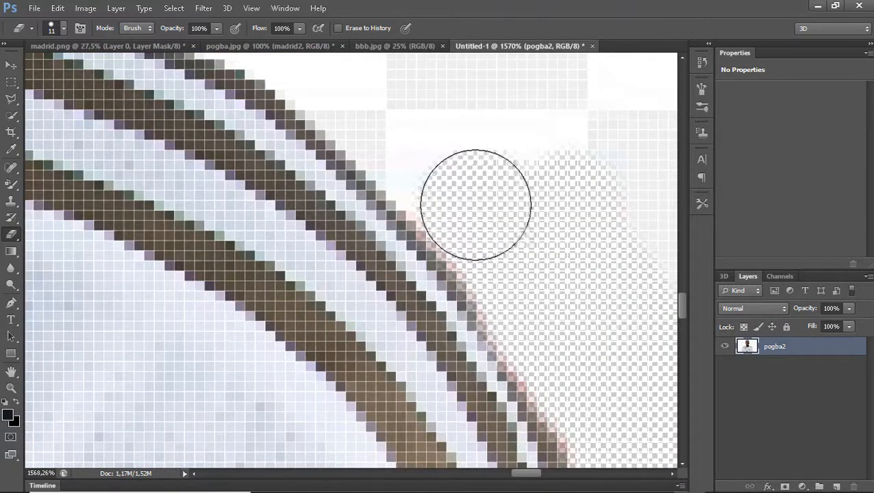
pyautogui.scroll(-8, 644, 343)
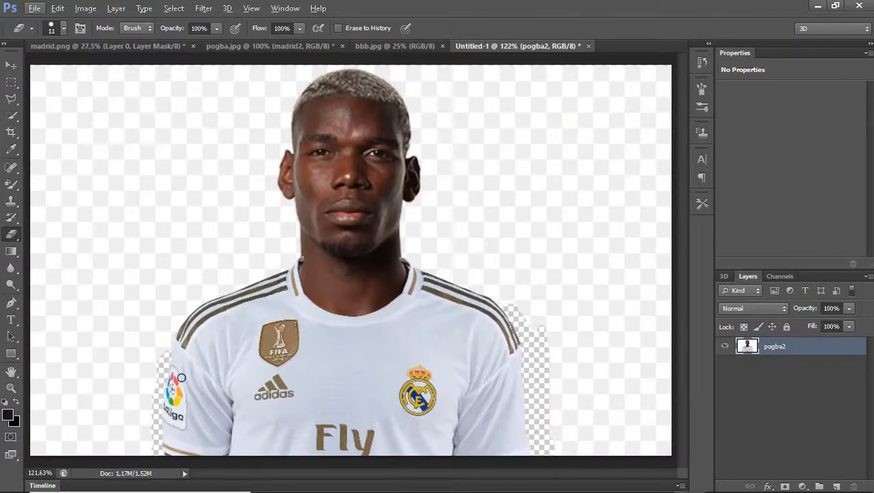
# Step: Trace the player's outline with the Polygonal Lasso from the LaLiga sleeve over the shoulder, neck and head to the far ear
pyautogui.click(13, 100)
pyautogui.scroll(3, 177, 462)
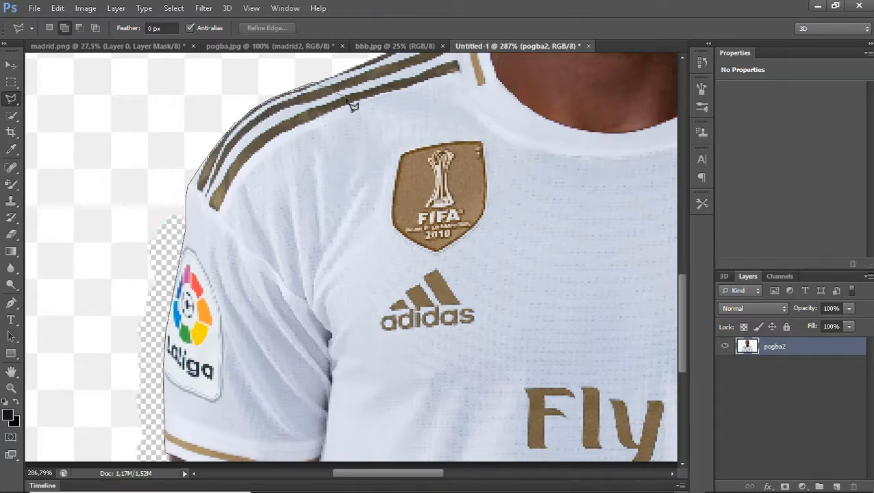
pyautogui.scroll(5, 369, 91)
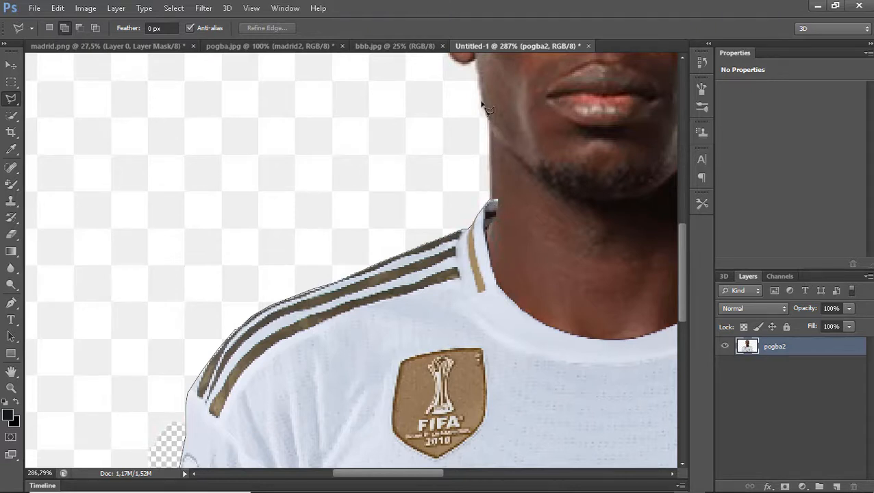
pyautogui.scroll(4, 481, 104)
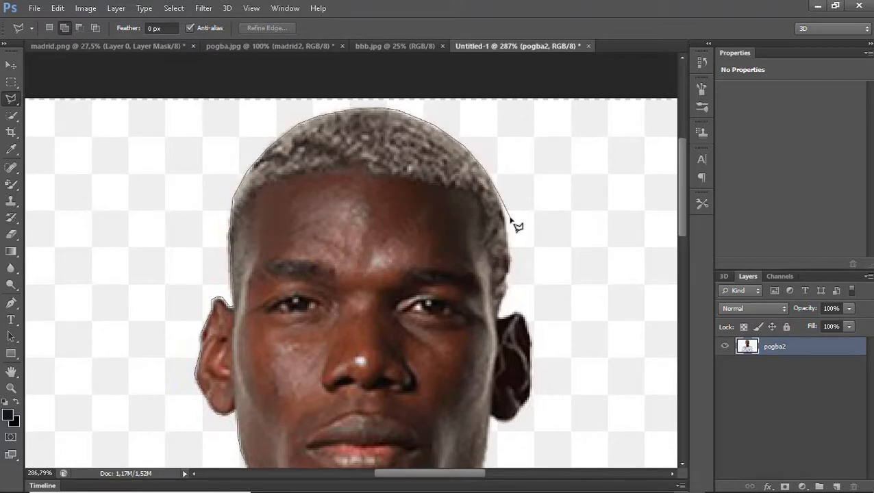
pyautogui.click(510, 277)
pyautogui.click(528, 399)
pyautogui.click(489, 417)
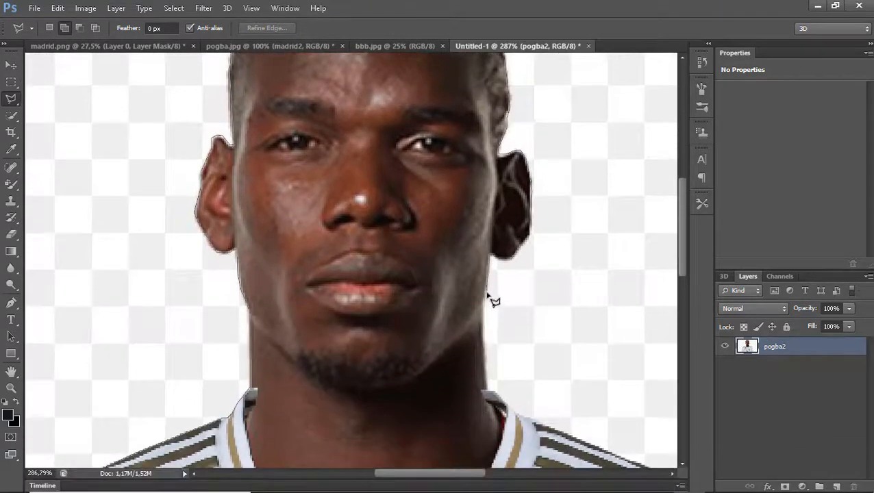
# Step: Continue the lasso outline down the jaw, collar, shoulder stripes and crest-side sleeve, and close the selection along the image's bottom edge
pyautogui.click(483, 304)
pyautogui.click(527, 416)
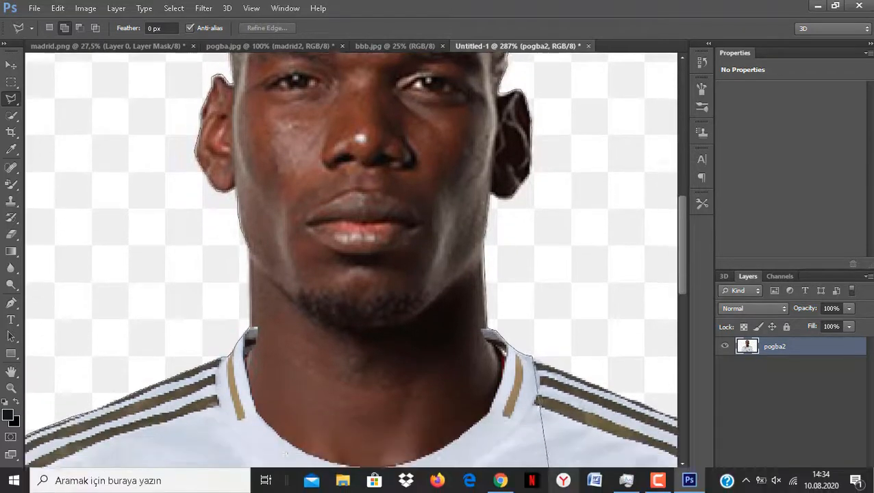
pyautogui.click(608, 371)
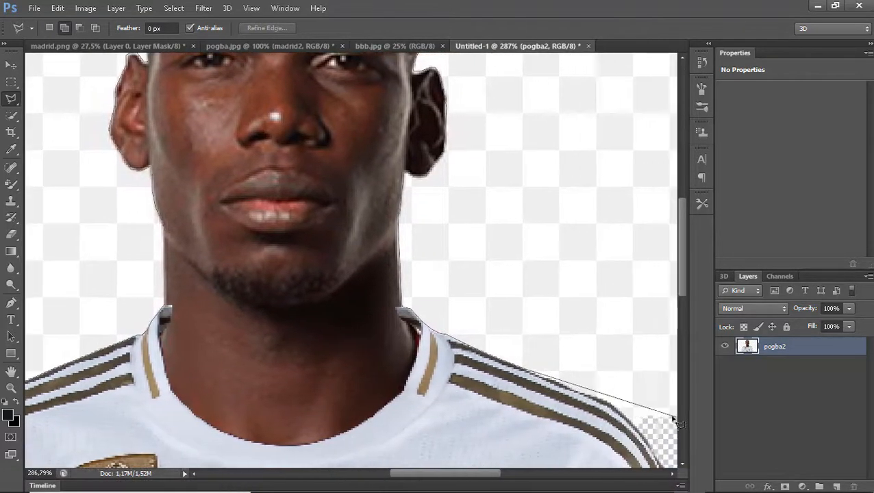
pyautogui.click(610, 403)
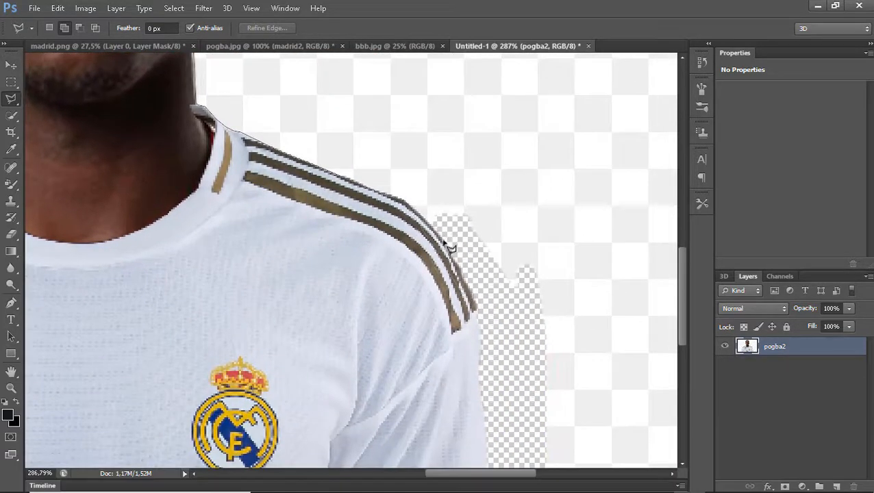
pyautogui.click(444, 240)
pyautogui.click(467, 279)
pyautogui.click(478, 308)
pyautogui.click(480, 363)
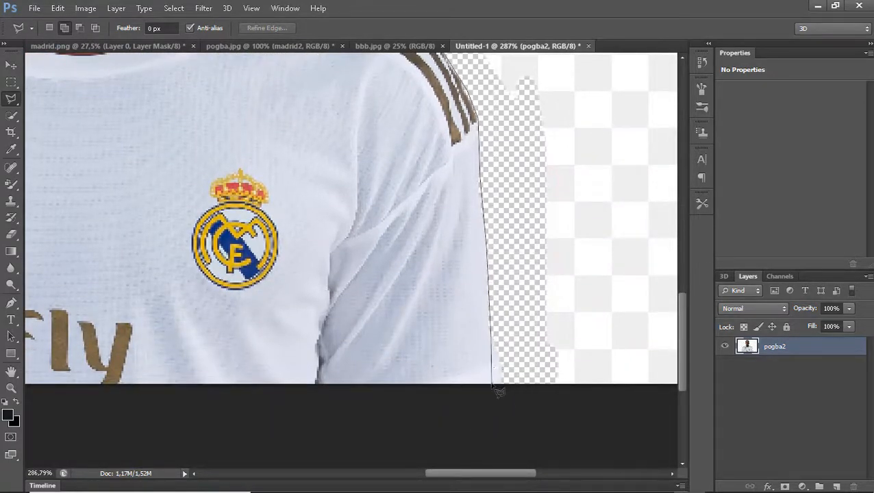
pyautogui.click(491, 385)
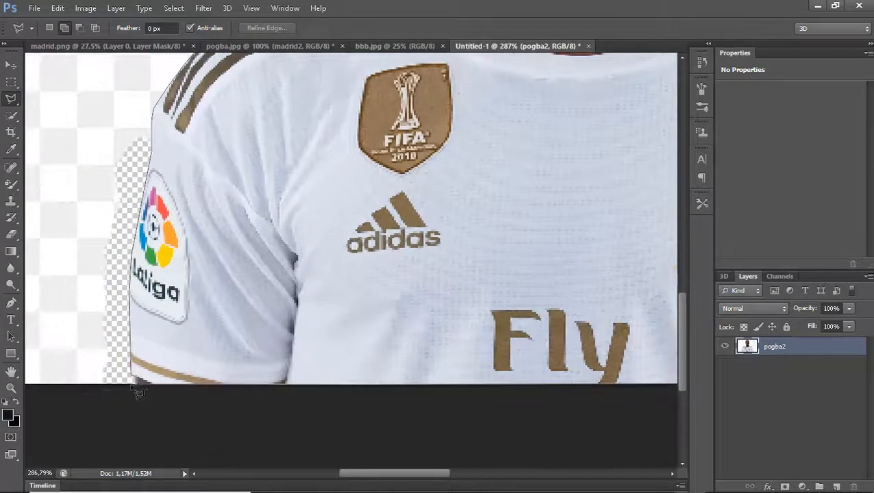
pyautogui.click(135, 386)
pyautogui.scroll(-7, 579, 287)
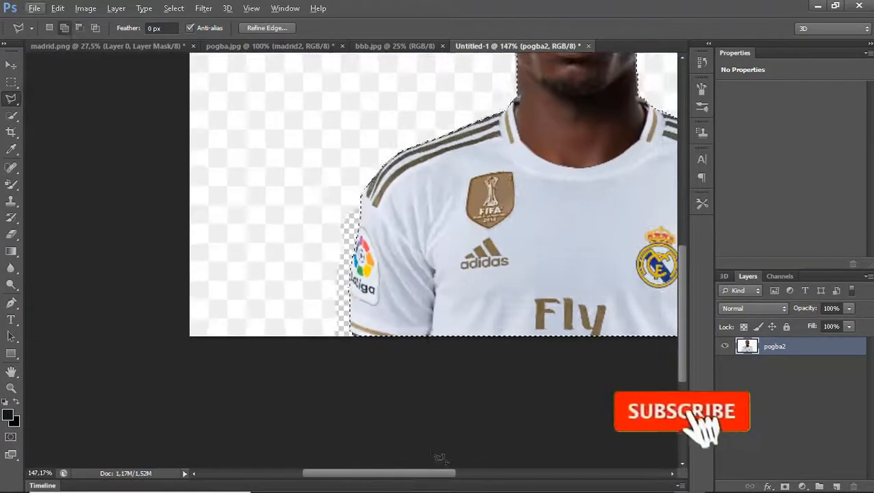
# Step: Add a layer mask to pogba2 from the selection to hide the background around the player
pyautogui.click(784, 486)
pyautogui.scroll(-2, 543, 311)
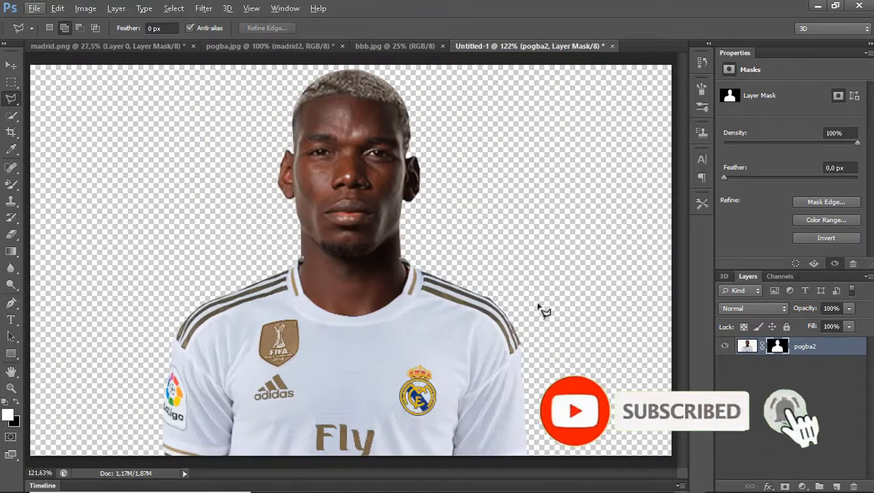
pyautogui.scroll(-2, 441, 230)
# Step: Save the masked cutout to the desktop as pogba3 in PNG format
pyautogui.click(34, 8)
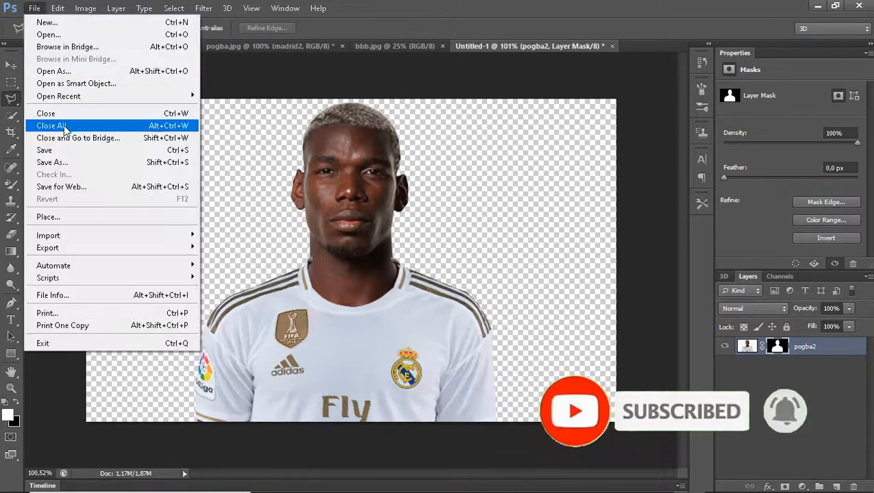
pyautogui.click(56, 161)
pyautogui.write('pogba')
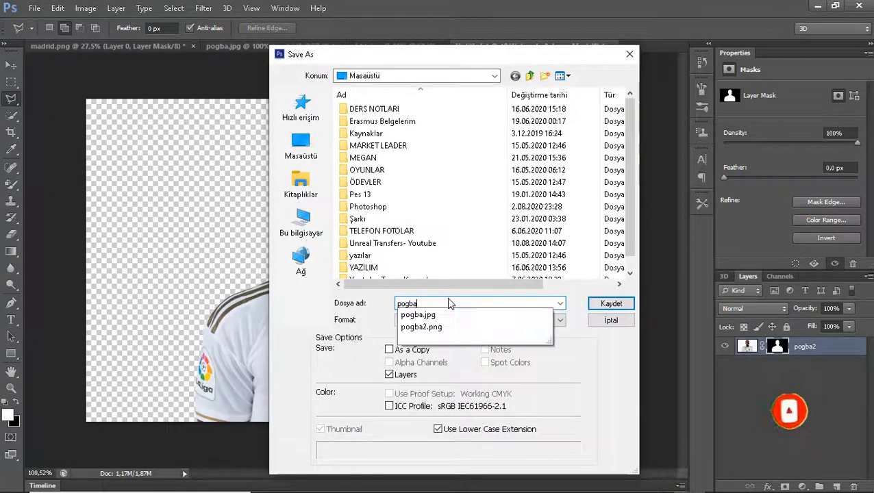
pyautogui.click(464, 322)
pyautogui.click(411, 268)
pyautogui.click(448, 320)
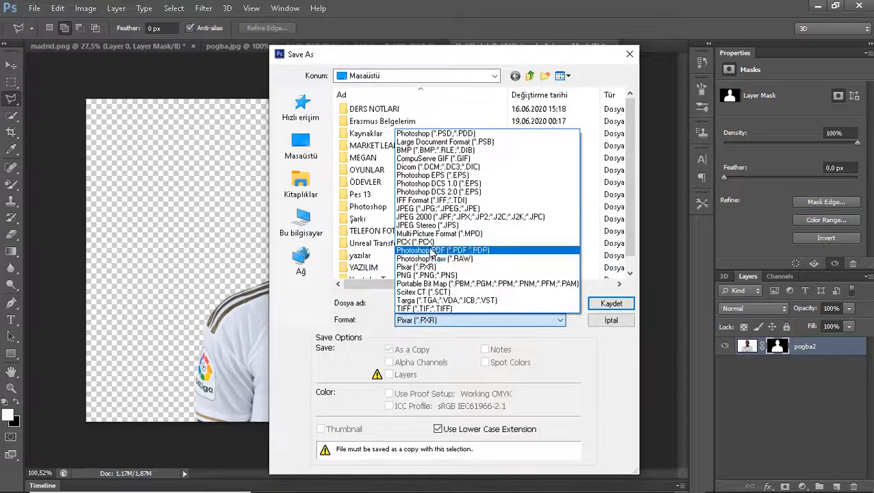
pyautogui.click(438, 276)
pyautogui.click(611, 303)
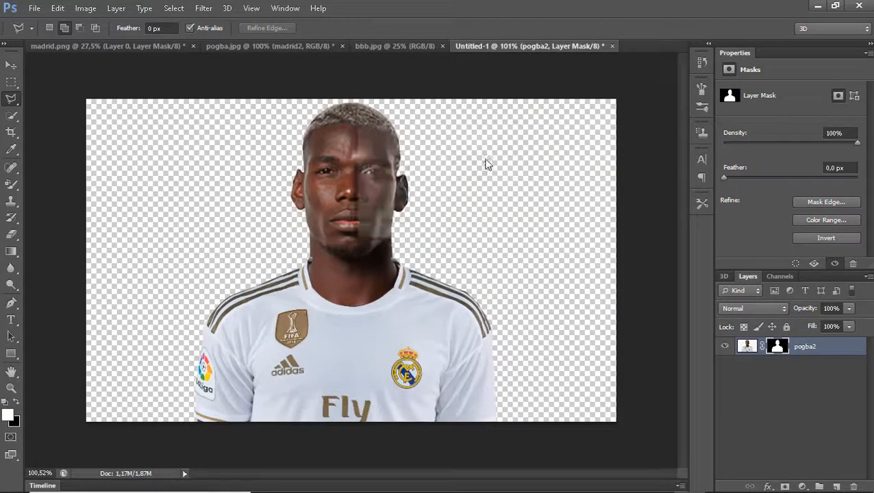
# Step: Place the pogba3 cutout from the desktop into the bbb.jpg stadium picture
pyautogui.click(381, 46)
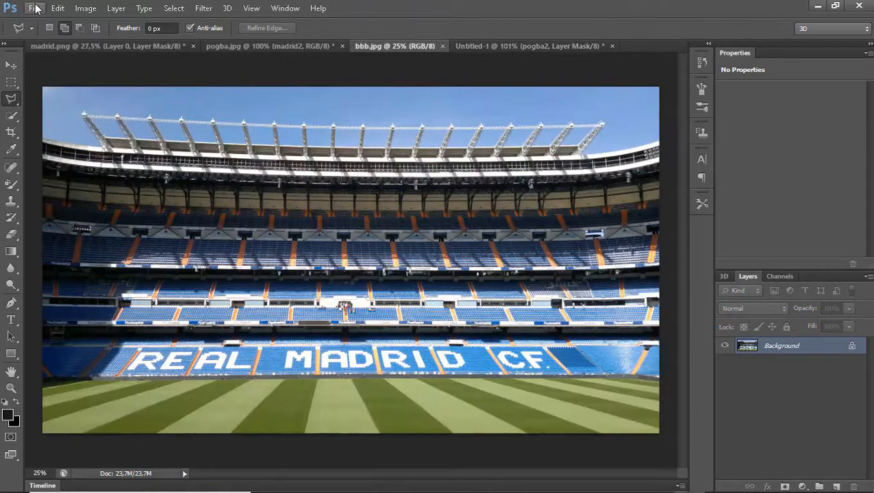
pyautogui.click(34, 8)
pyautogui.click(60, 216)
pyautogui.scroll(-4, 376, 327)
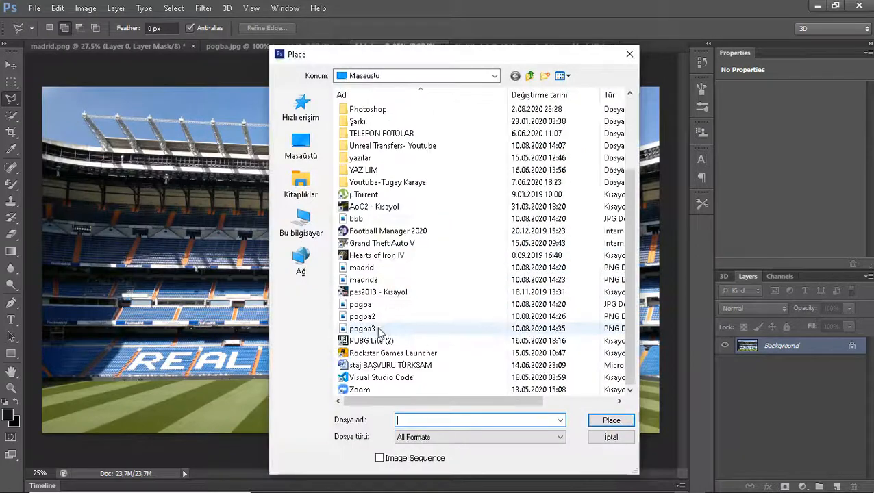
pyautogui.doubleClick(377, 327)
# Step: Enlarge the placed player proportionally and position him near the middle of the stadium, with his shirt ending at the picture's bottom edge
pyautogui.moveTo(399, 290); pyautogui.dragTo(650, 432)
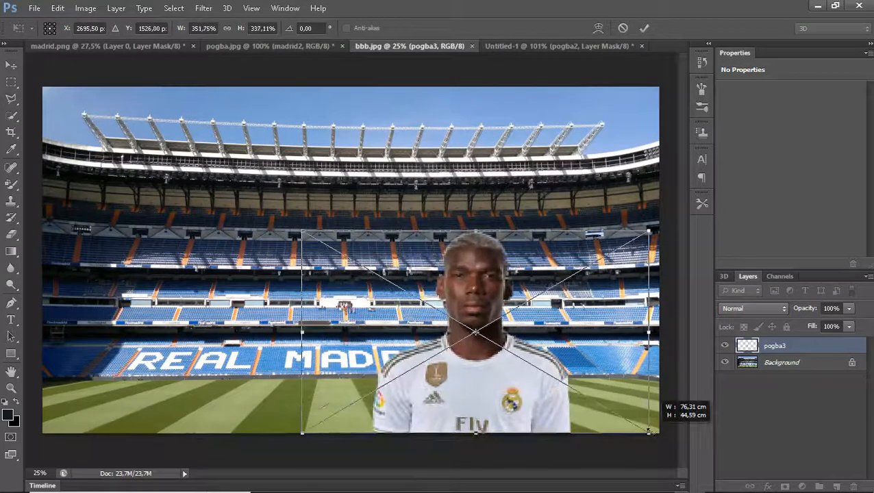
pyautogui.moveTo(608, 371); pyautogui.dragTo(446, 356)
pyautogui.moveTo(488, 418); pyautogui.dragTo(531, 449)
pyautogui.moveTo(484, 383); pyautogui.dragTo(504, 364)
pyautogui.press('Return')
pyautogui.press('l')
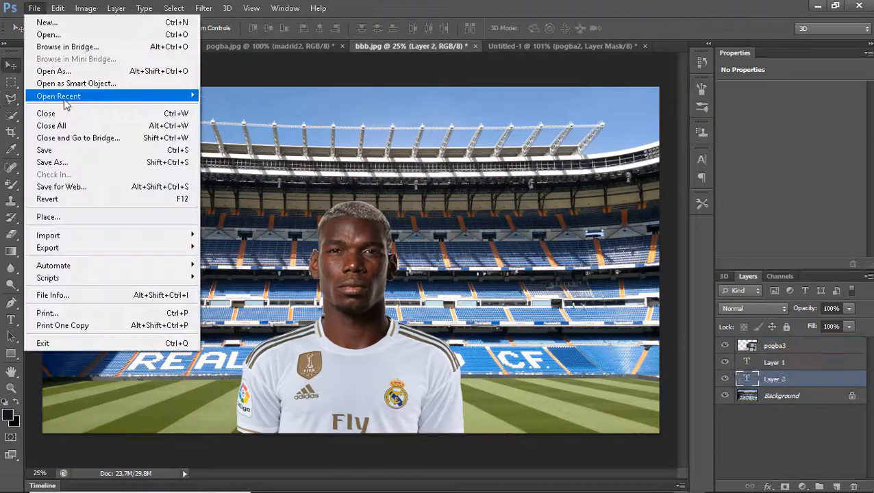
# Step: Place the RM club crest image from the desktop into the stadium picture, beneath the player's layer
pyautogui.click(61, 217)
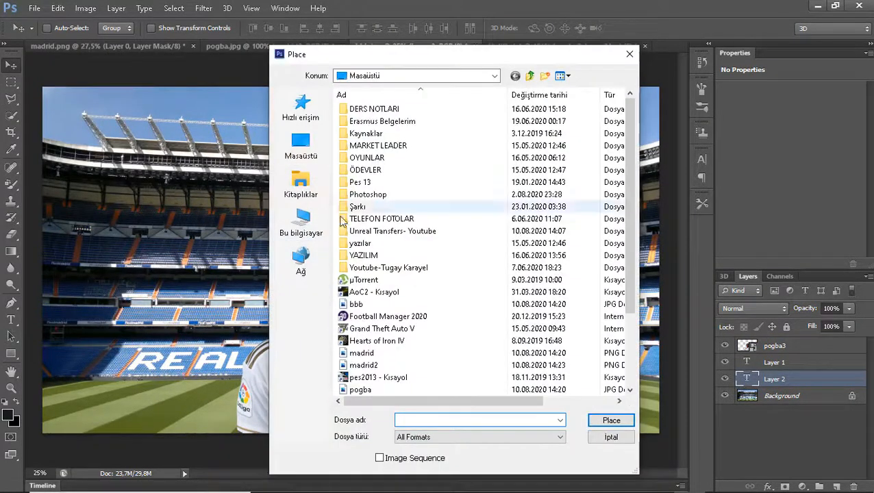
pyautogui.click(300, 148)
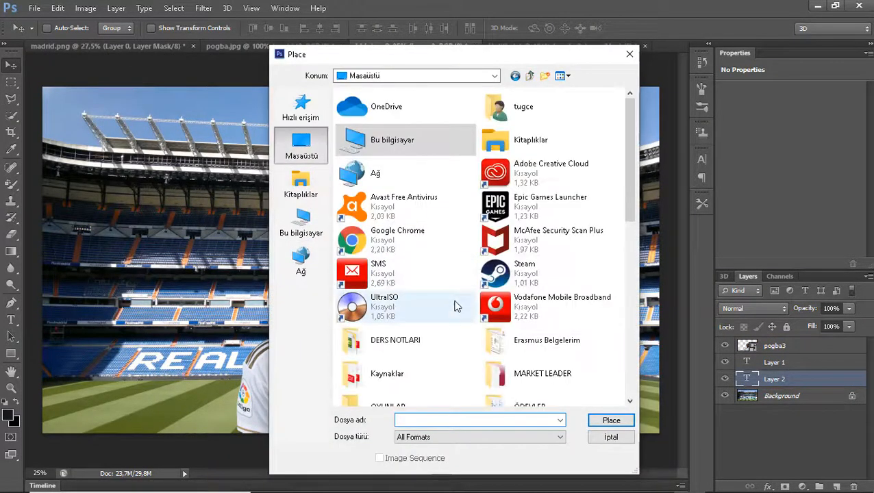
pyautogui.scroll(-8, 442, 329)
pyautogui.doubleClick(519, 321)
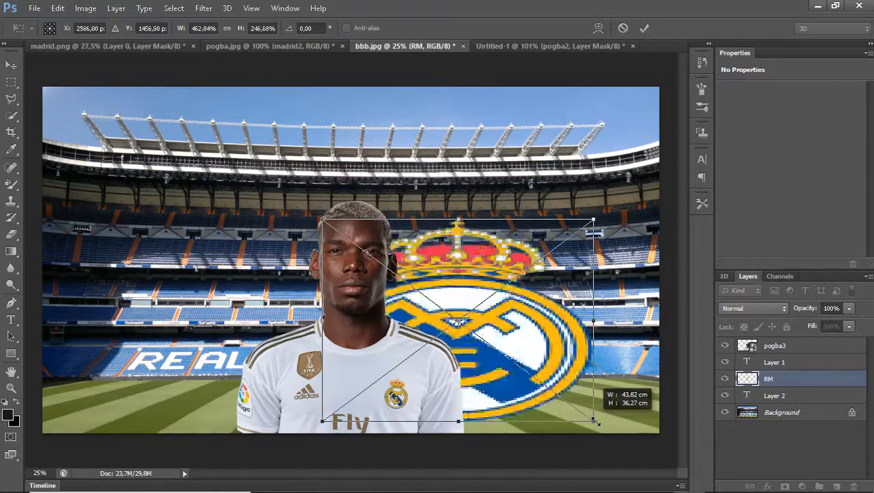
# Step: Scale up the Real Madrid crest and position it to the left of the player, slightly overlapped by his shoulder
pyautogui.moveTo(510, 318); pyautogui.dragTo(226, 196)
pyautogui.press('Return')
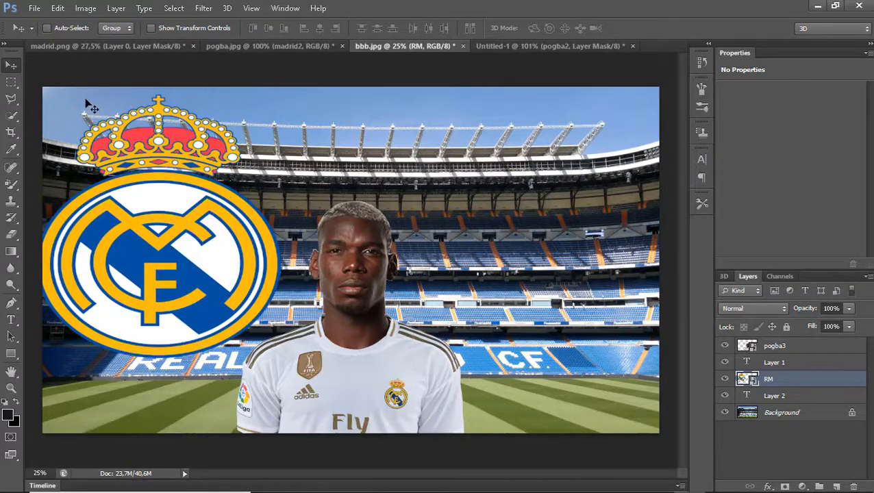
pyautogui.moveTo(118, 208); pyautogui.dragTo(145, 282)
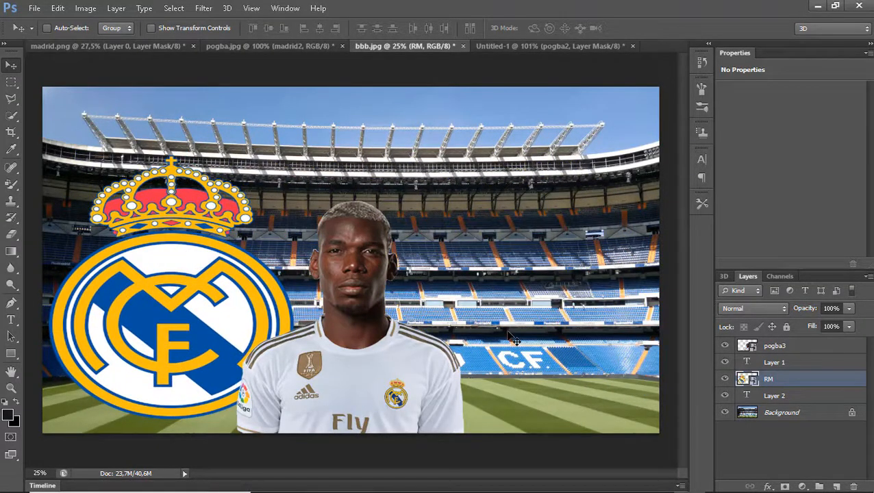